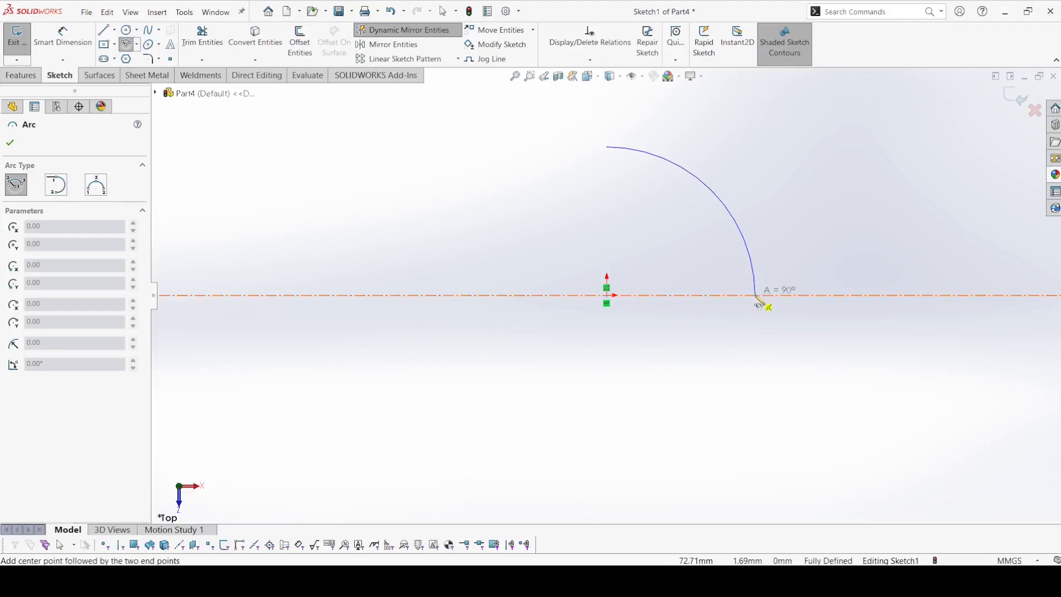
# Finish the semicircular arc around the origin at the horizontal centreline and dimension its radius as 30 mm.
pyautogui.click(756, 296)
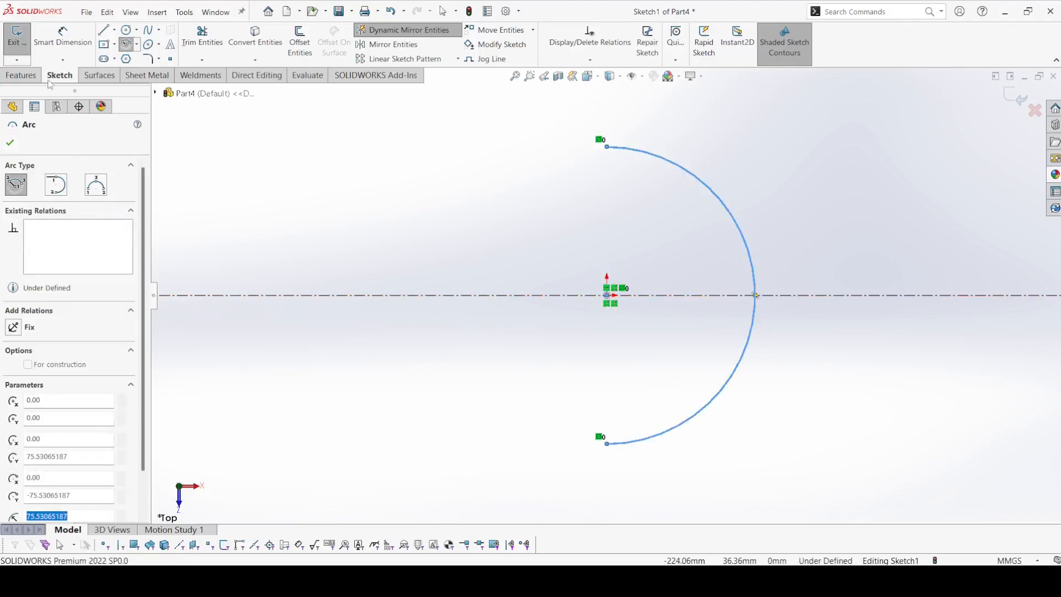
pyautogui.click(73, 35)
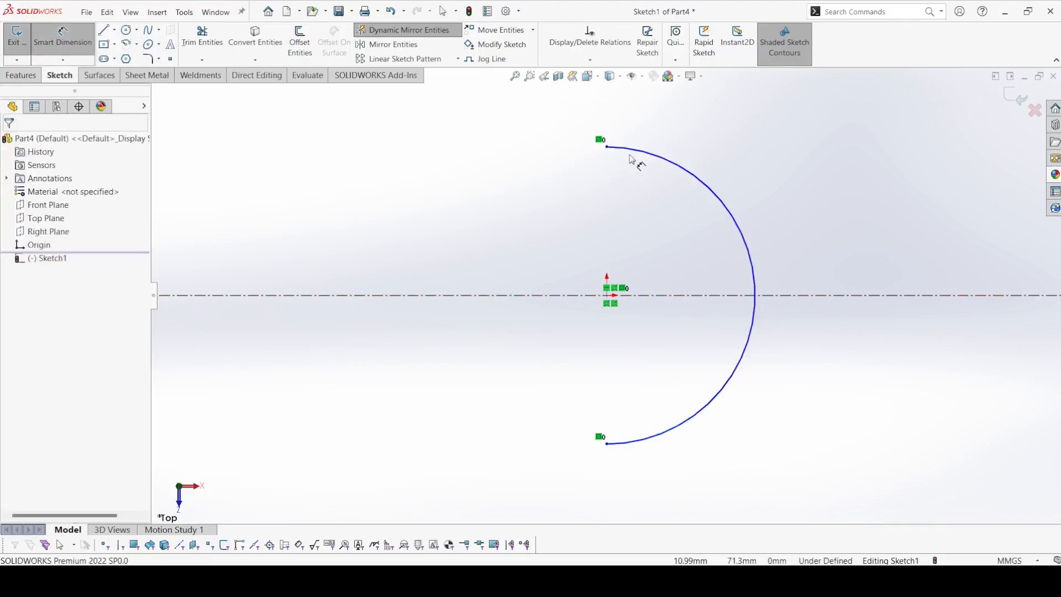
pyautogui.click(688, 168)
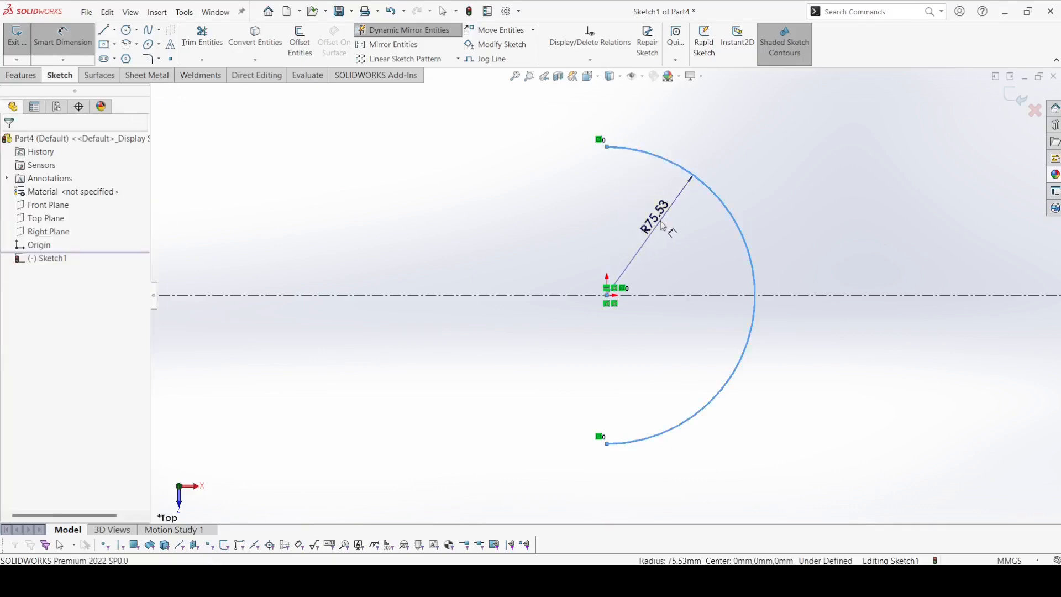
pyautogui.click(663, 224)
pyautogui.write('20')
pyautogui.press('Return')
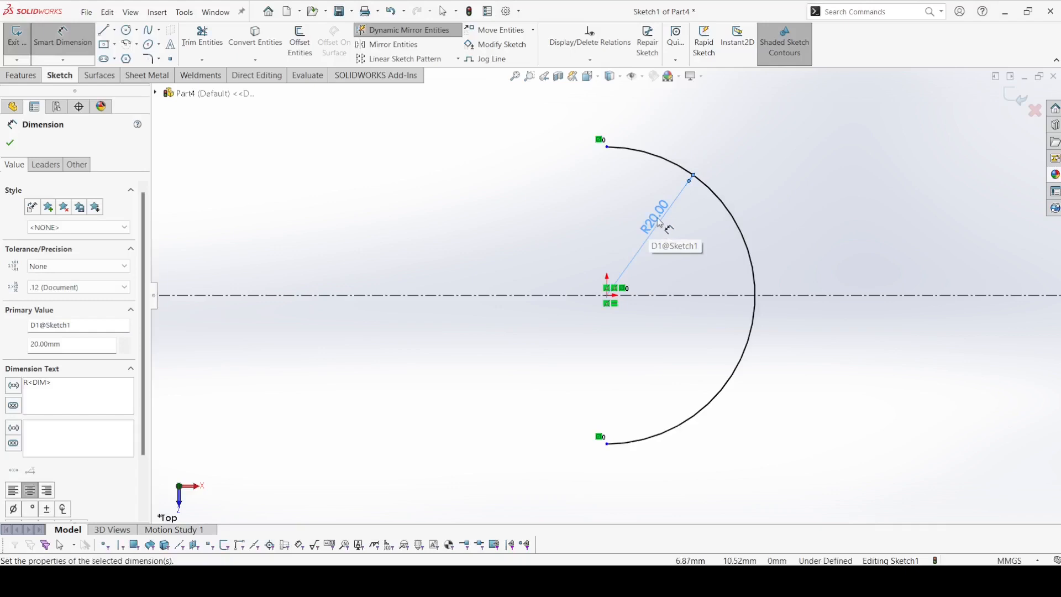
pyautogui.doubleClick(658, 222)
pyautogui.write('30')
pyautogui.press('Return')
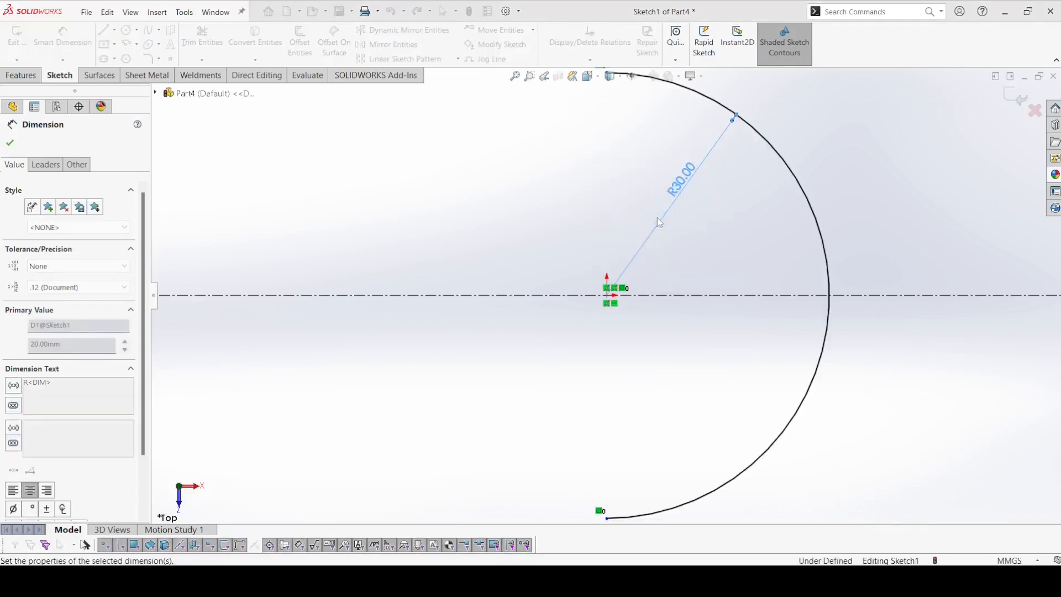
pyautogui.click(594, 227)
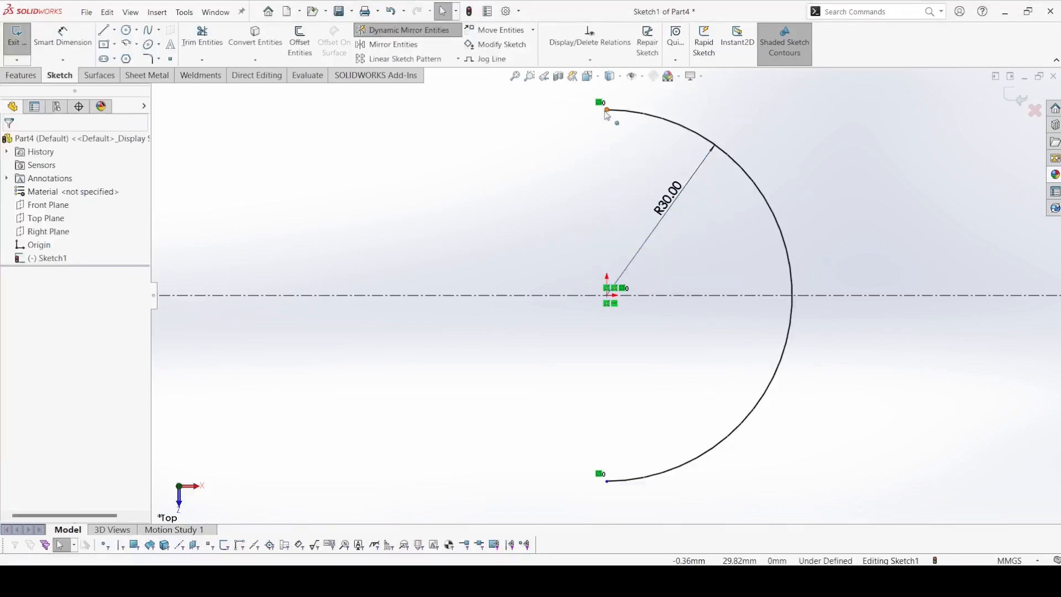
# Add a vertical relation between the arc's upper endpoint and its centre at the origin.
pyautogui.click(606, 111)
pyautogui.keyDown('ctrl'); pyautogui.click(607, 296); pyautogui.keyUp('ctrl')
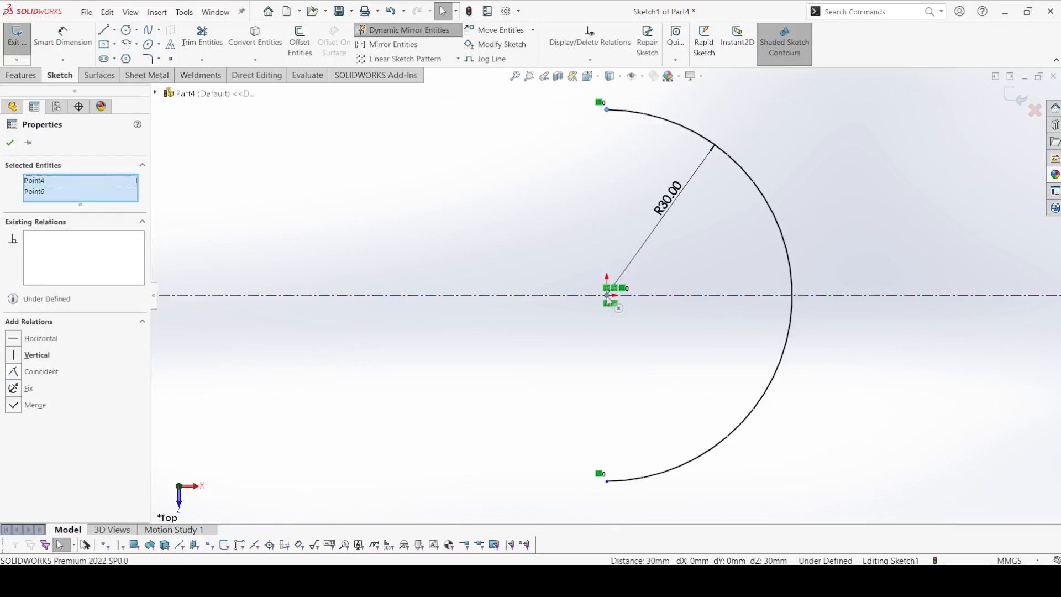
pyautogui.click(656, 248)
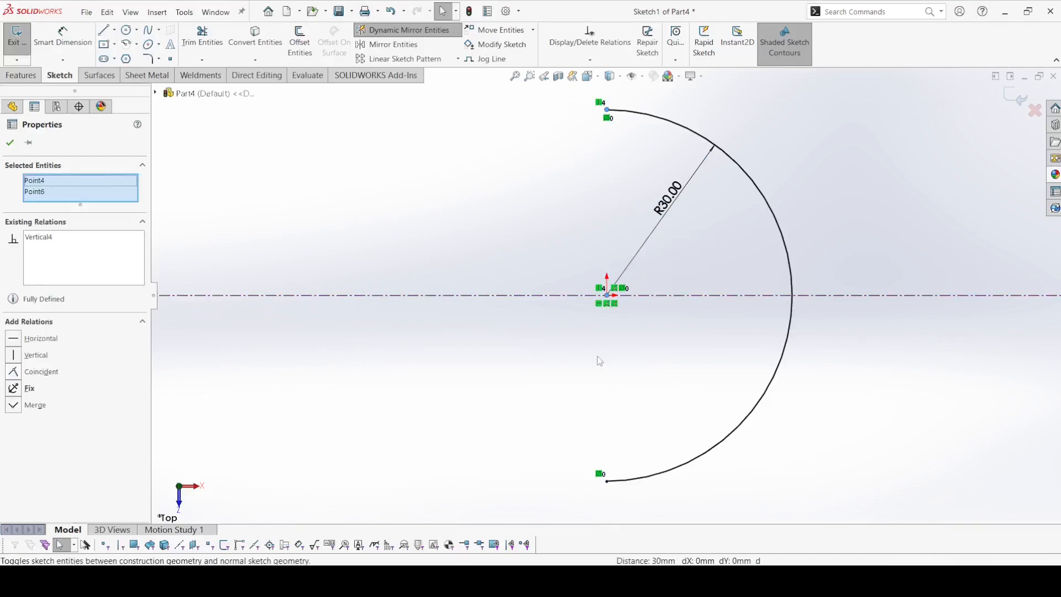
pyautogui.click(598, 360)
# Offset the arc 10 mm outward using Reverse, with the ends capped by lines.
pyautogui.click(310, 40)
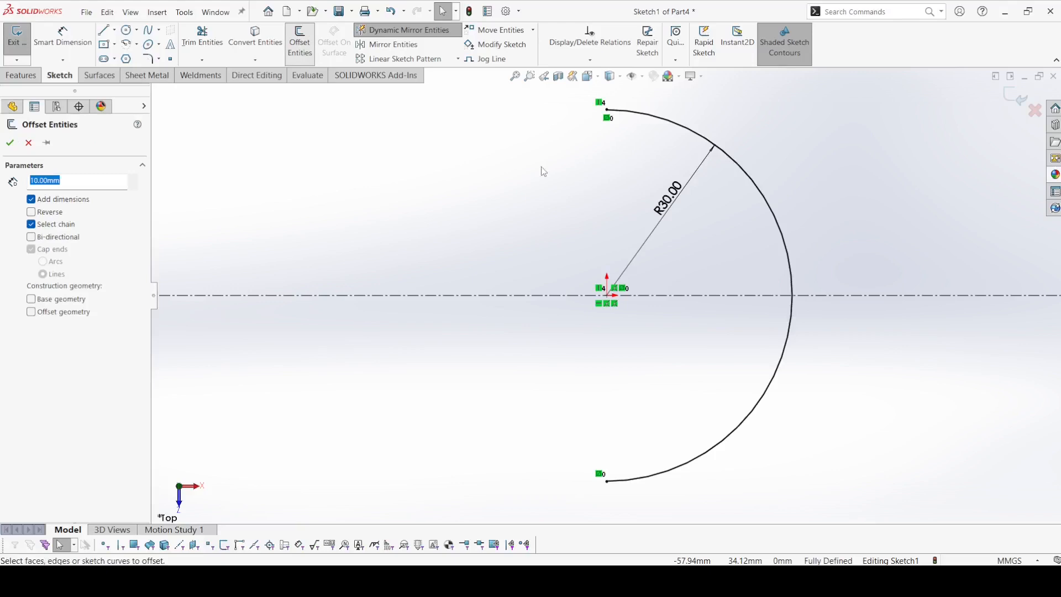
pyautogui.click(738, 165)
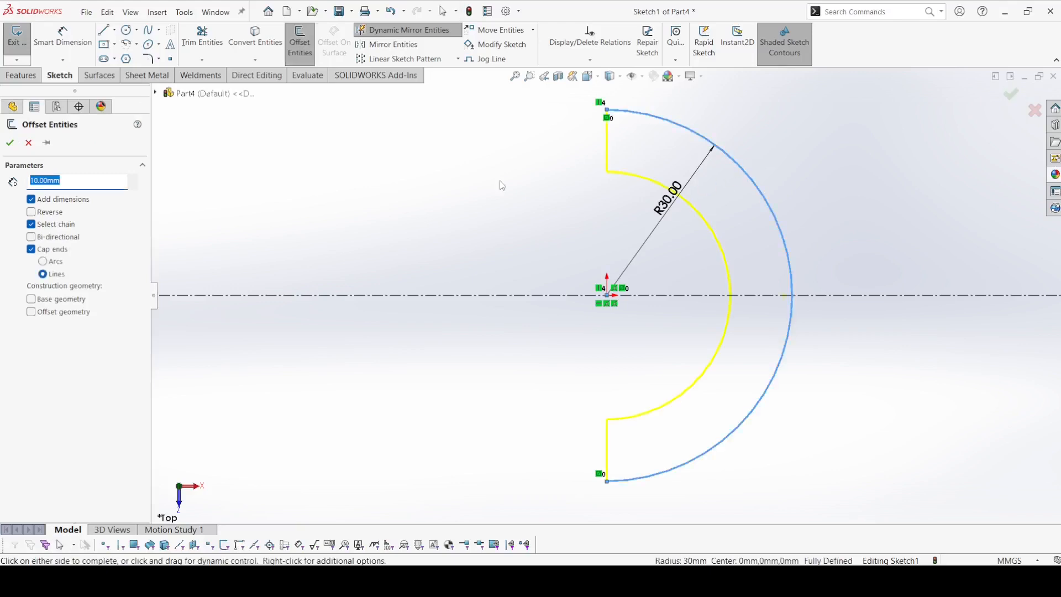
pyautogui.click(31, 213)
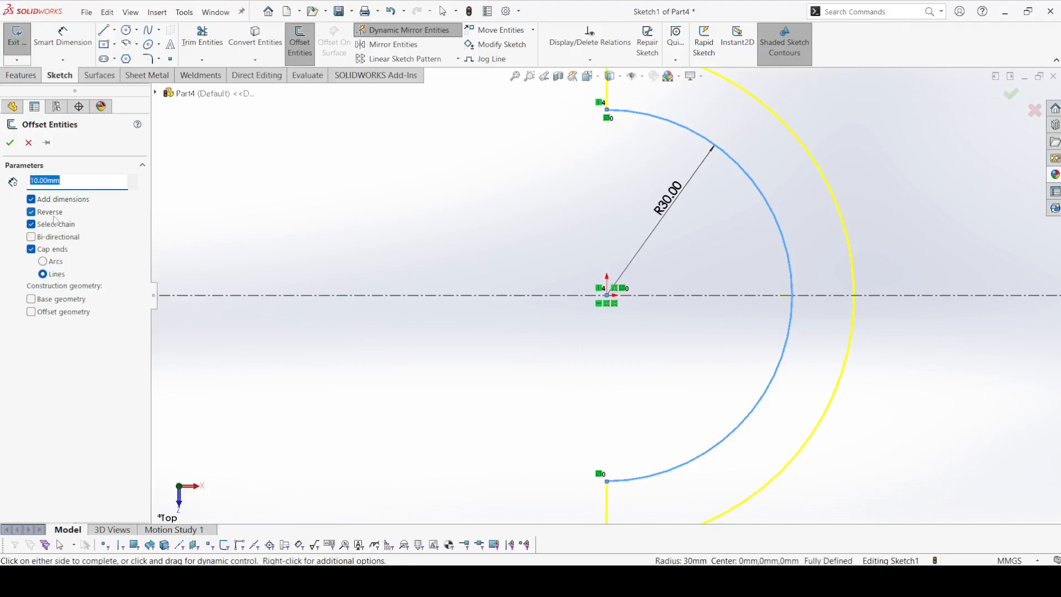
pyautogui.click(9, 143)
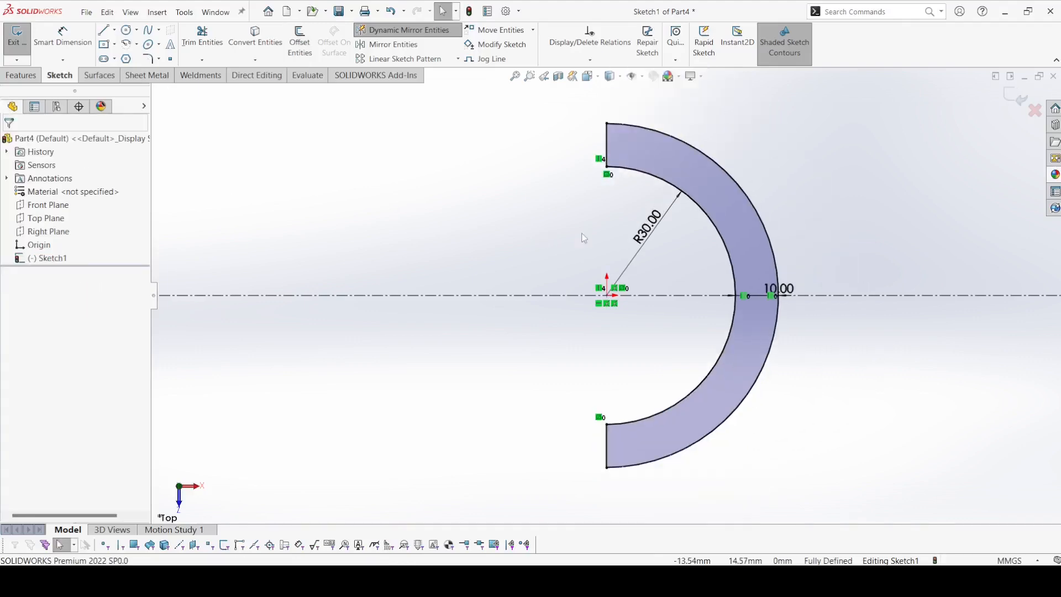
# Sketch a circle of about 29 mm radius centred on the centreline, to the right of the half ring.
pyautogui.click(126, 30)
pyautogui.scroll(3, 602, 293)
pyautogui.scroll(-2, 821, 296)
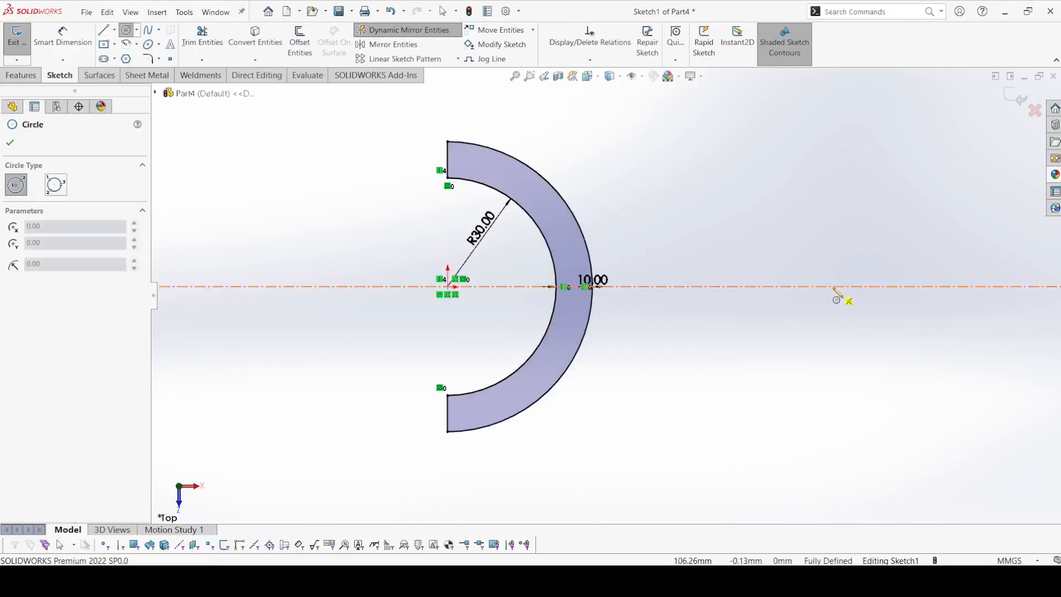
pyautogui.click(833, 287)
pyautogui.click(908, 359)
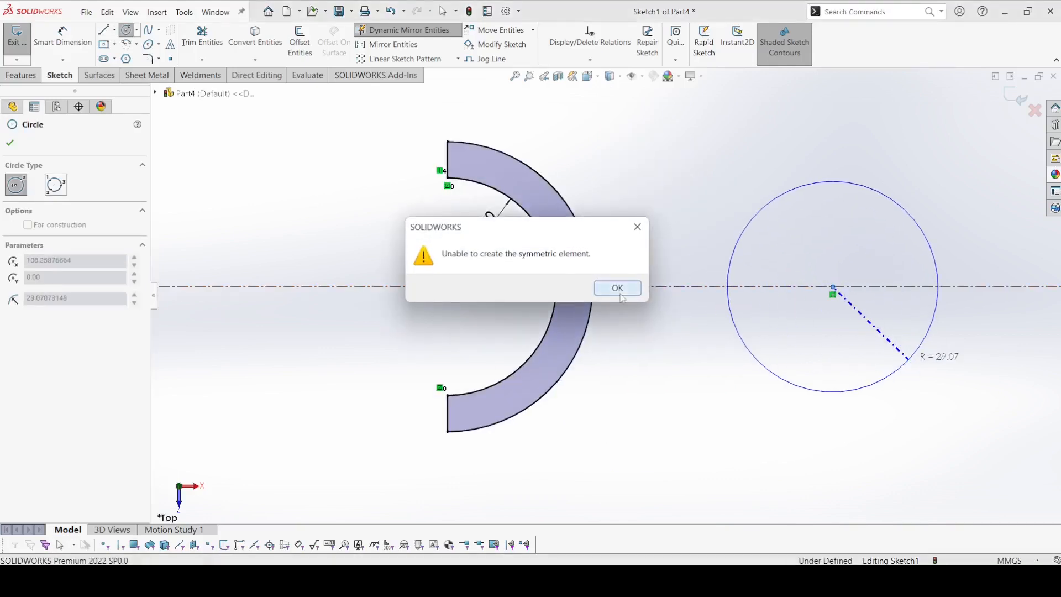
pyautogui.click(617, 288)
# Add two circles concentric with the first one, of about 17 mm and about 48 mm radius.
pyautogui.click(833, 286)
pyautogui.click(880, 322)
pyautogui.press('Return')
pyautogui.click(833, 286)
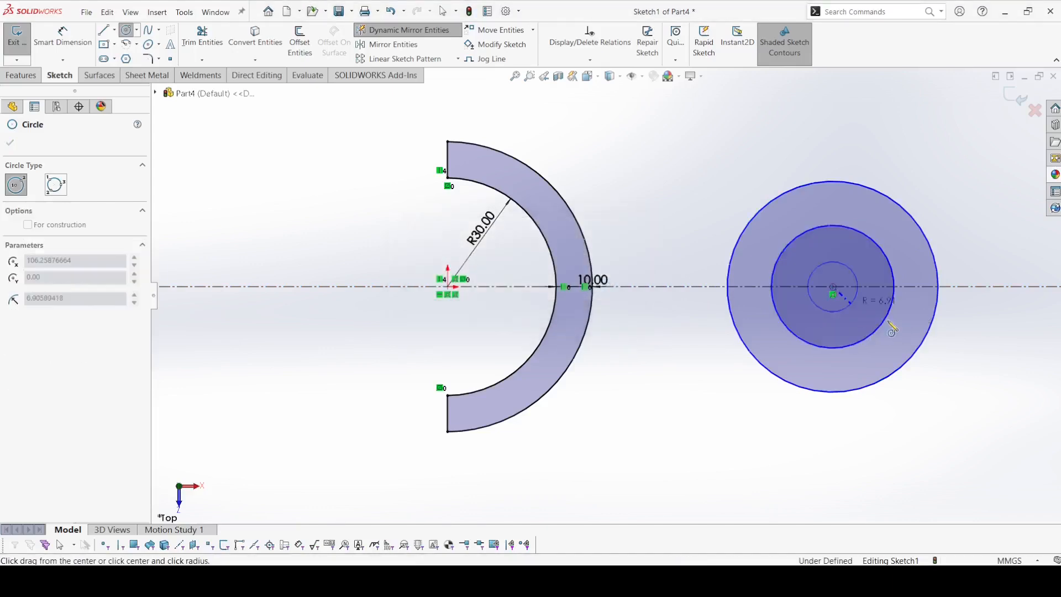
pyautogui.click(974, 394)
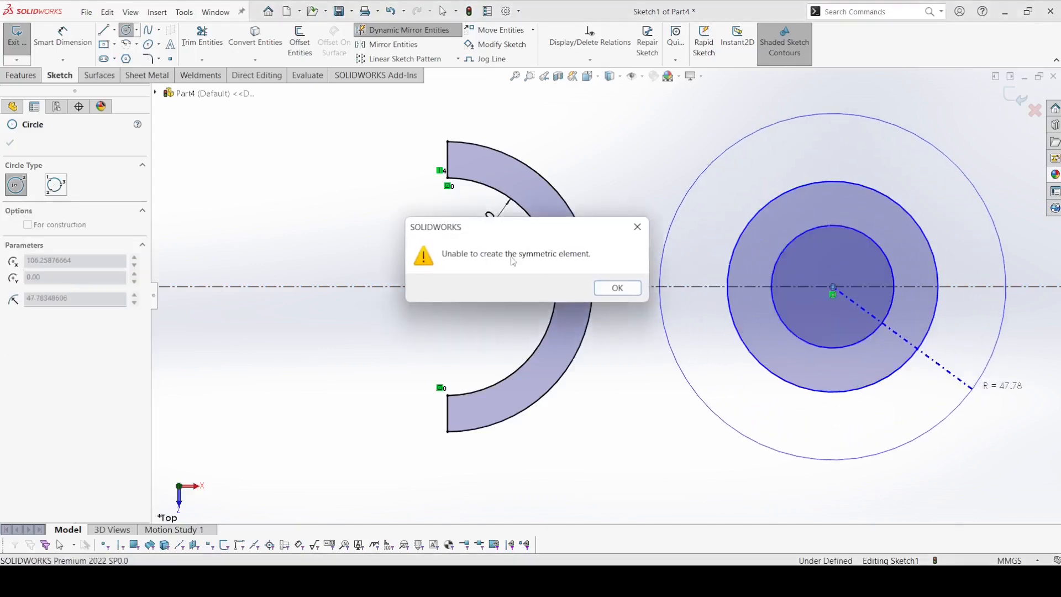
pyautogui.click(622, 288)
pyautogui.click(11, 143)
# Dimension the innermost circle's diameter as 20 mm and the middle circle's diameter as 30 mm.
pyautogui.click(62, 36)
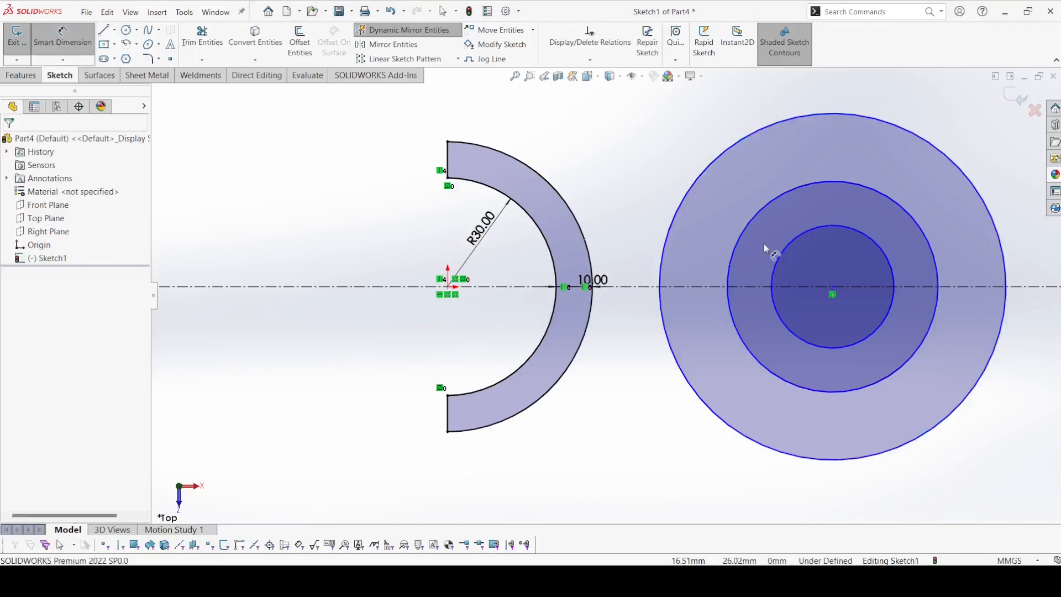
pyautogui.click(872, 239)
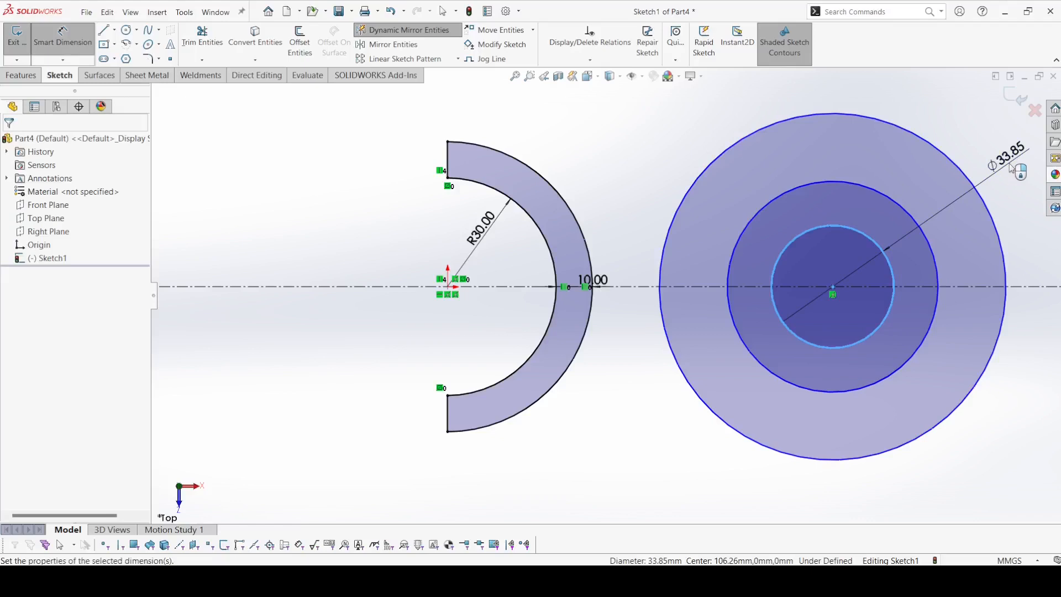
pyautogui.click(1011, 167)
pyautogui.press('Return')
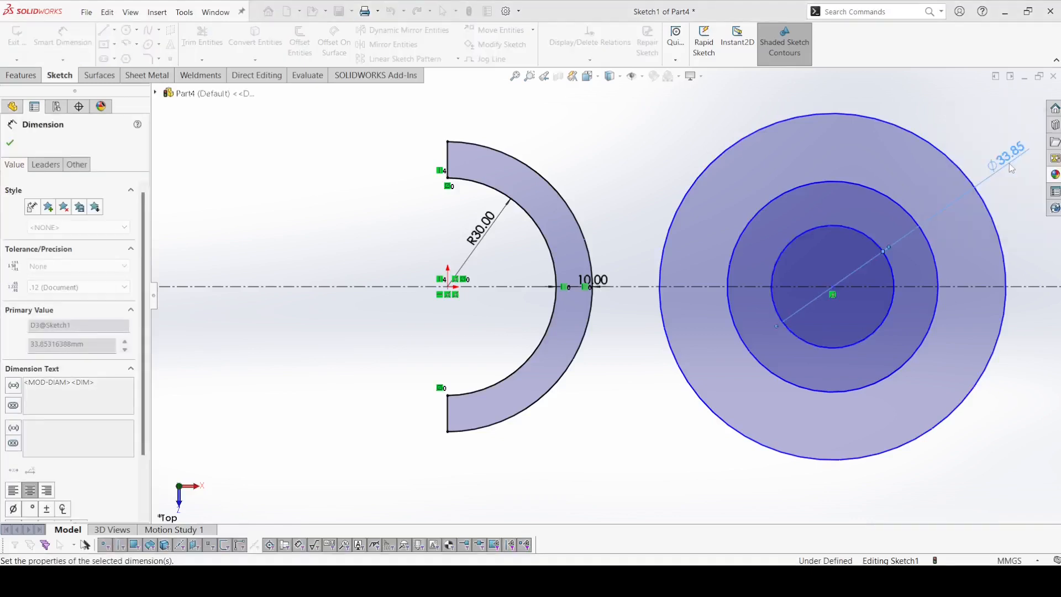
pyautogui.click(895, 201)
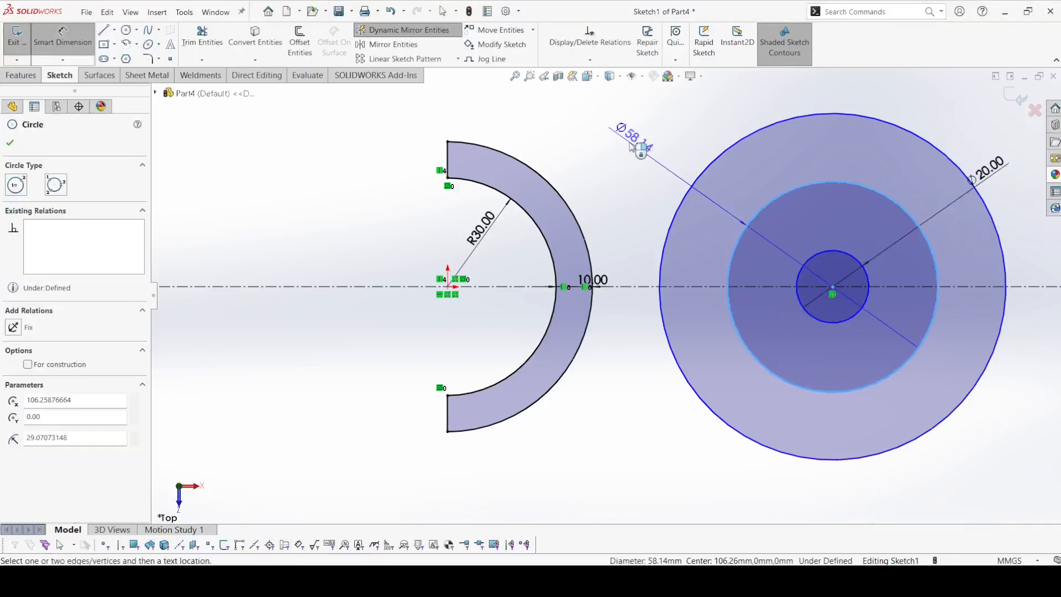
pyautogui.click(631, 146)
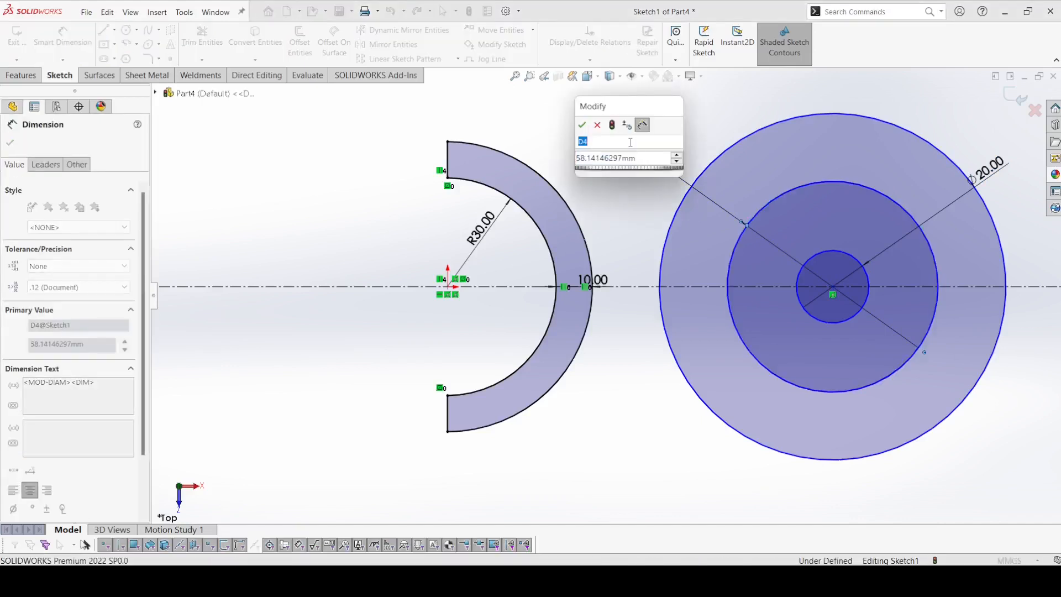
pyautogui.write('30')
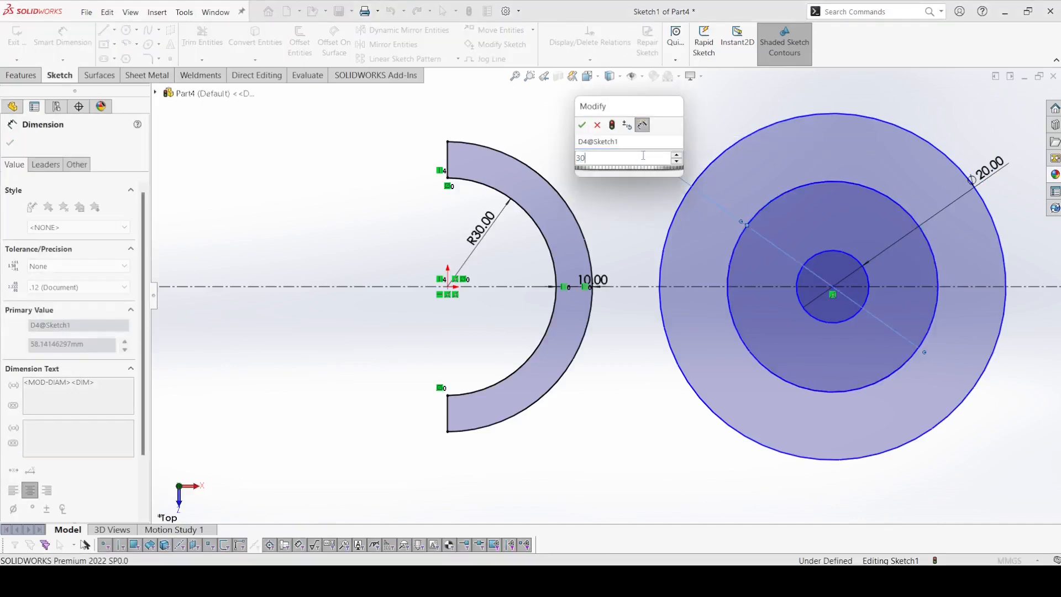
pyautogui.press('Return')
# Dimension the outermost concentric circle's diameter as 78 mm.
pyautogui.click(808, 126)
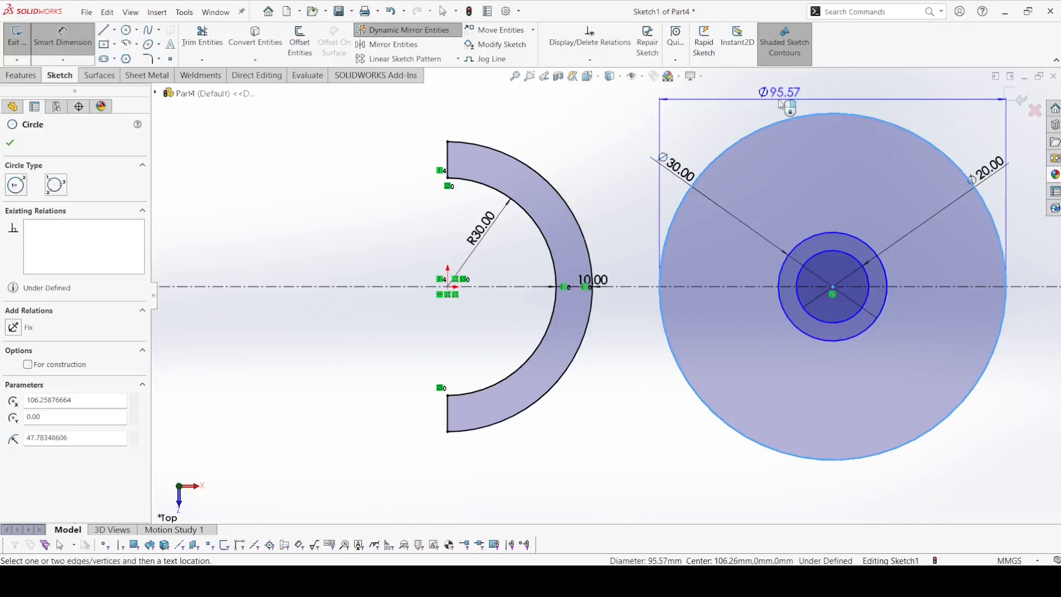
pyautogui.click(784, 106)
pyautogui.write('78')
pyautogui.press('Return')
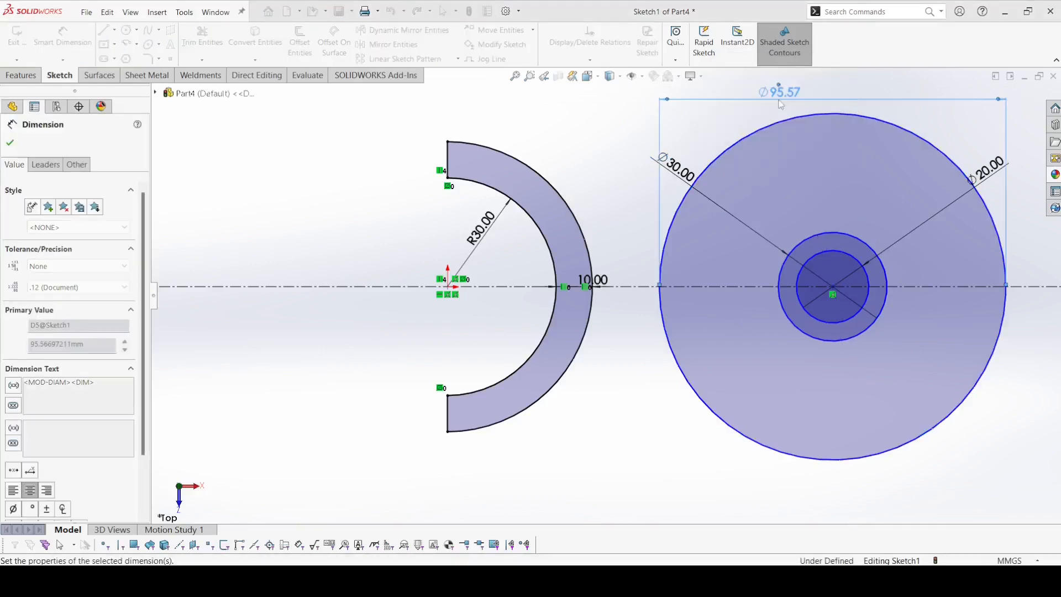
# Dimension the horizontal distance from the origin to the concentric circles' centre as 90 mm.
pyautogui.click(448, 286)
pyautogui.click(832, 287)
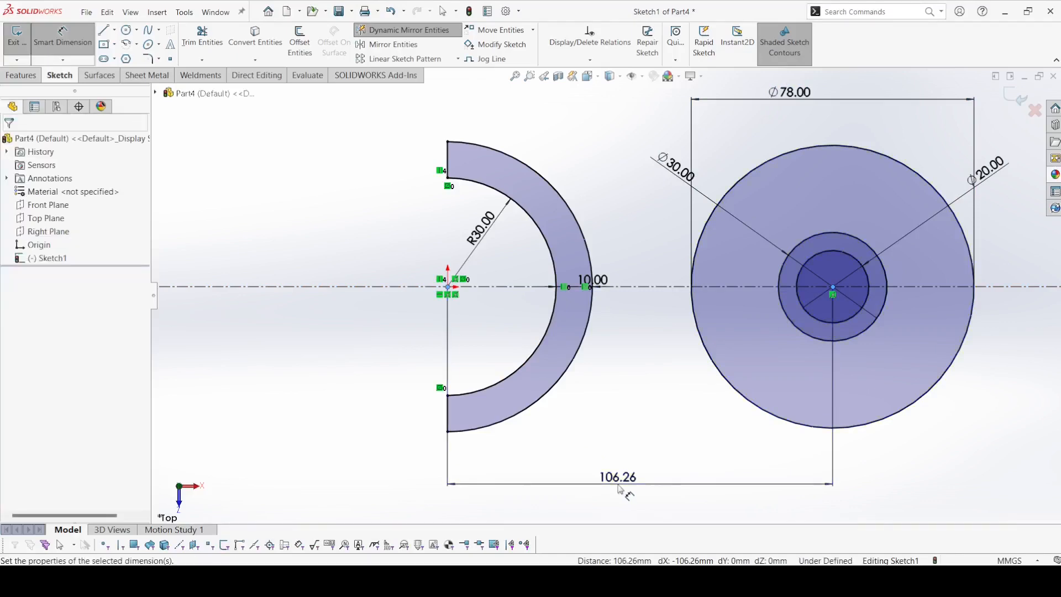
pyautogui.click(619, 489)
pyautogui.write('90')
pyautogui.press('Return')
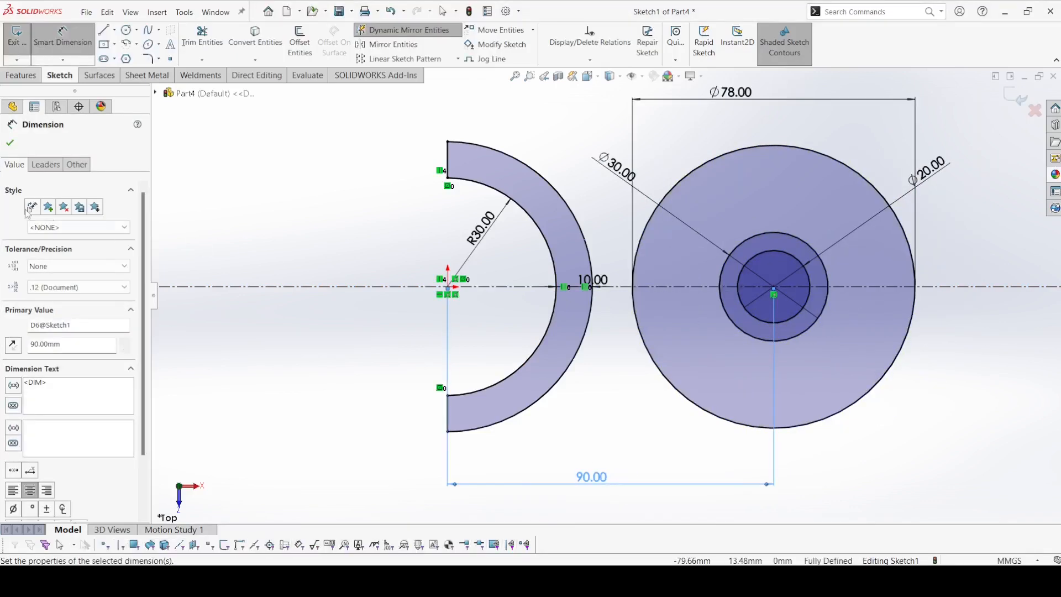
pyautogui.click(10, 144)
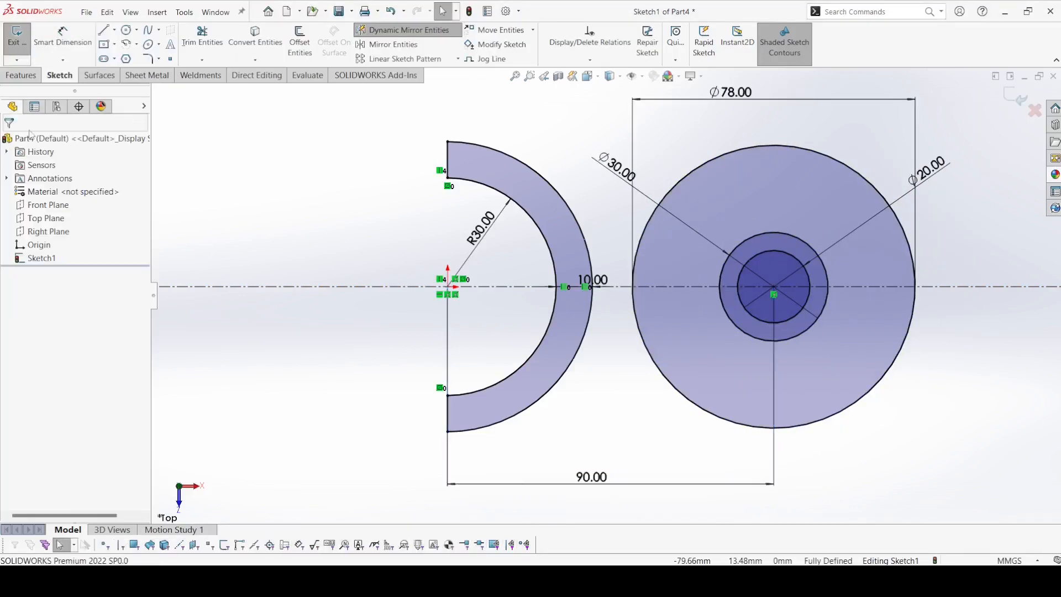
# Sketch another circle of about 28 mm radius centred on the centreline, to the right of the concentric circles.
pyautogui.click(126, 30)
pyautogui.scroll(-3, 600, 287)
pyautogui.scroll(3, 810, 312)
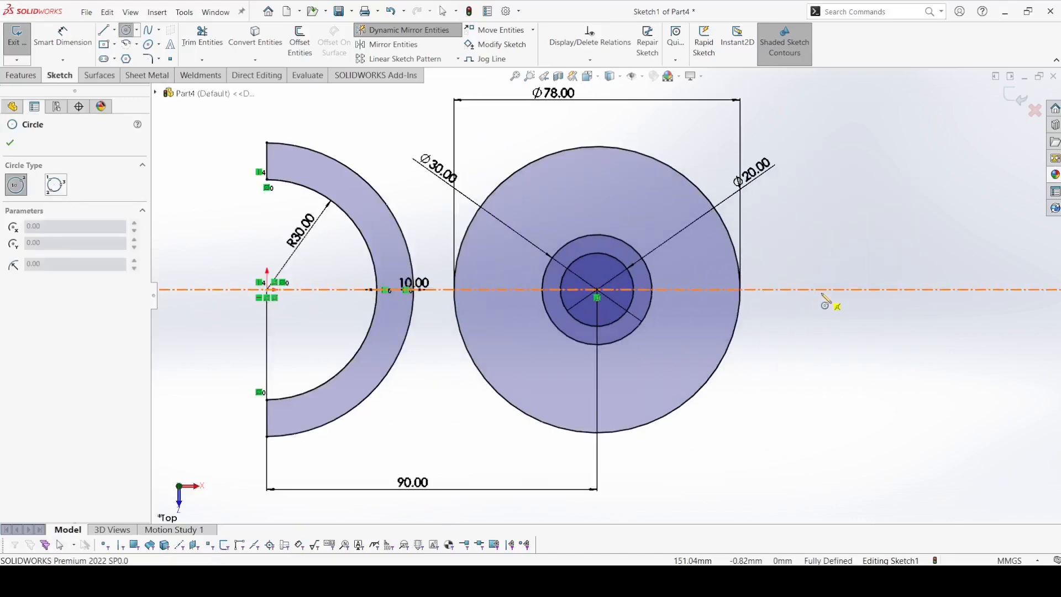
pyautogui.click(821, 292)
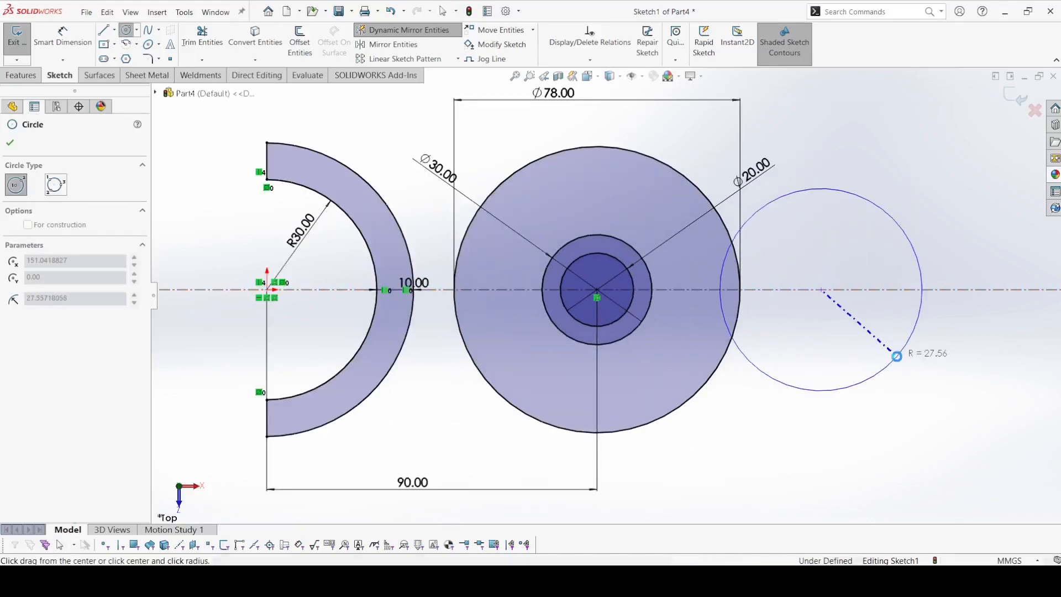
pyautogui.click(893, 353)
pyautogui.click(633, 291)
# Dimension the rightmost circle's diameter as 30 mm.
pyautogui.click(69, 40)
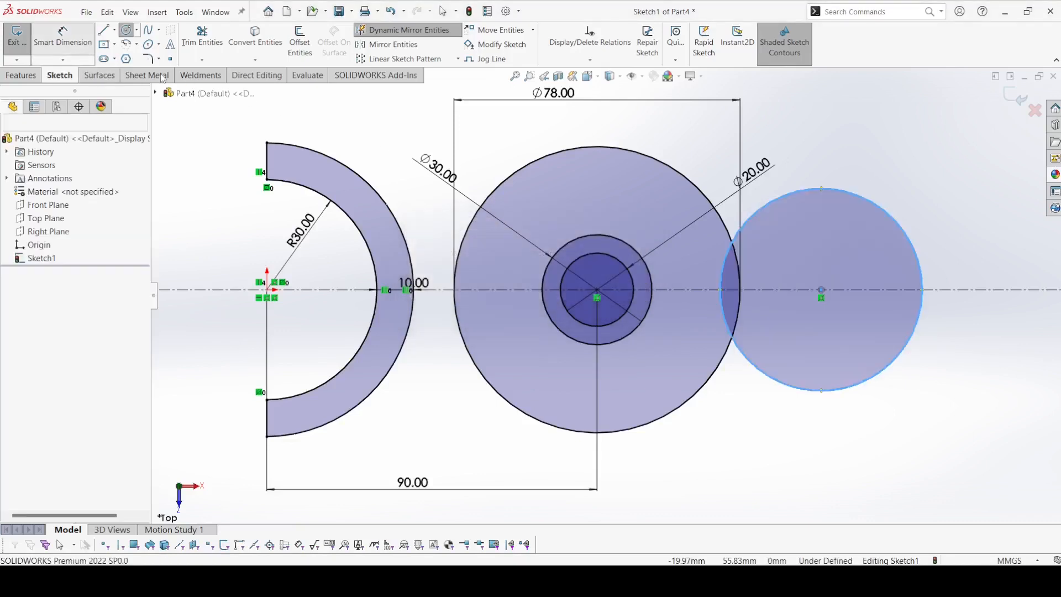
pyautogui.click(913, 177)
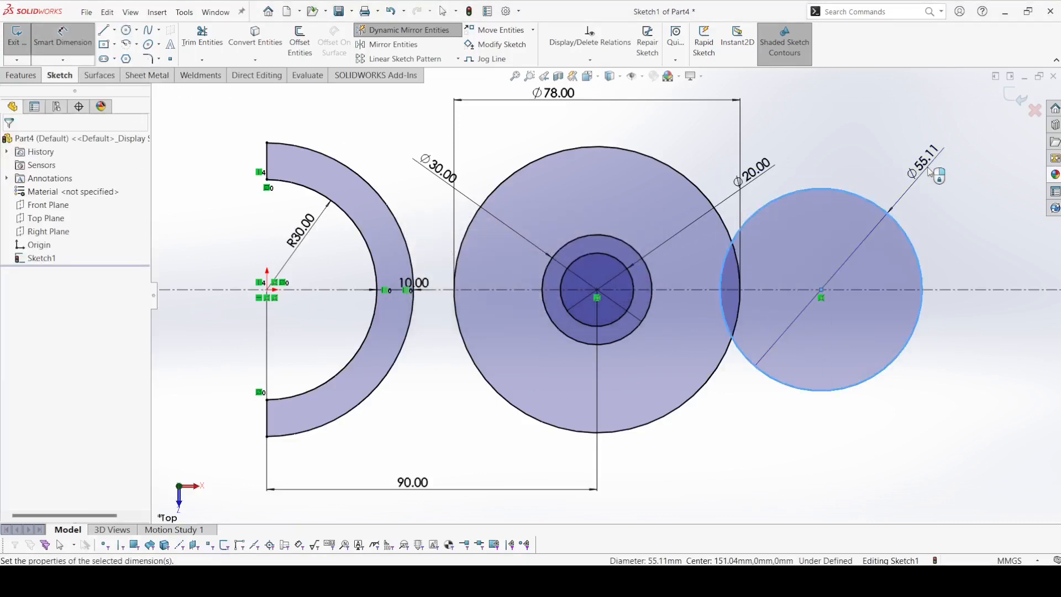
pyautogui.click(930, 172)
pyautogui.write('30')
pyautogui.press('Return')
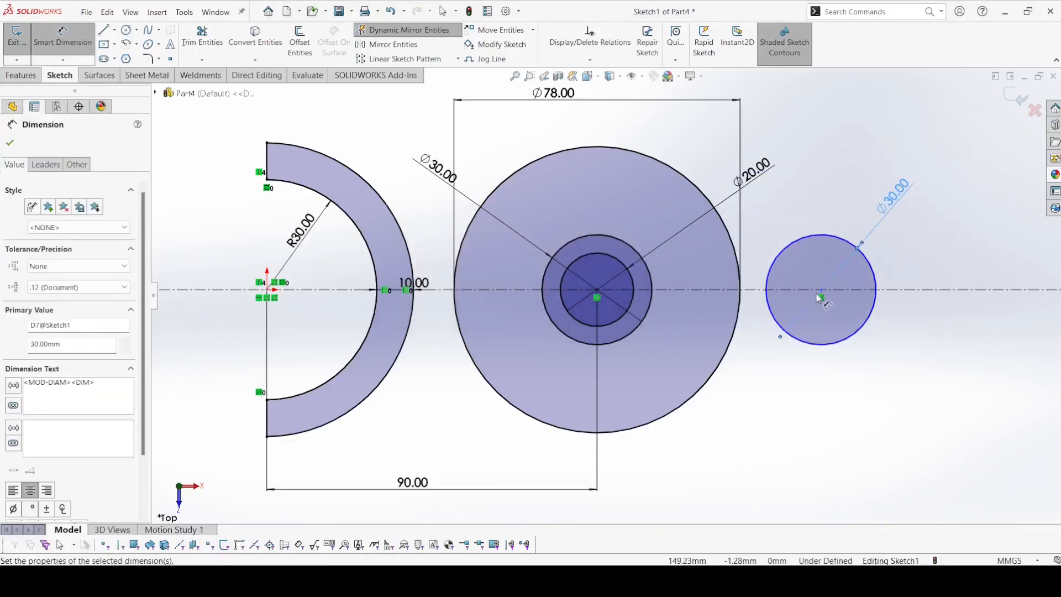
# Dimension the distance between the concentric circles' centre and the rightmost circle's centre as 40 mm.
pyautogui.click(821, 290)
pyautogui.click(597, 292)
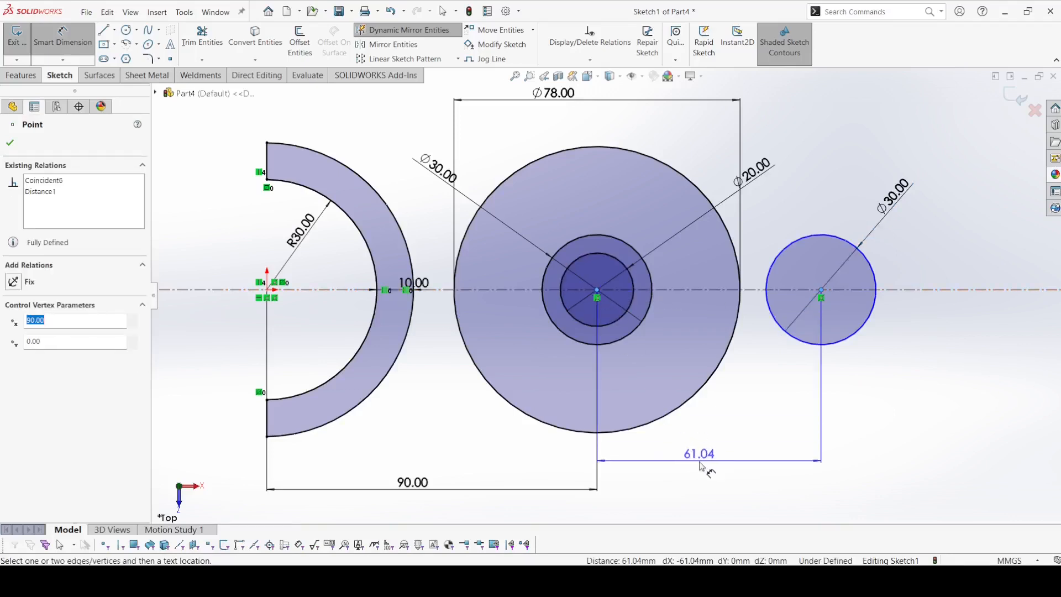
pyautogui.click(703, 467)
pyautogui.write('40')
pyautogui.press('Return')
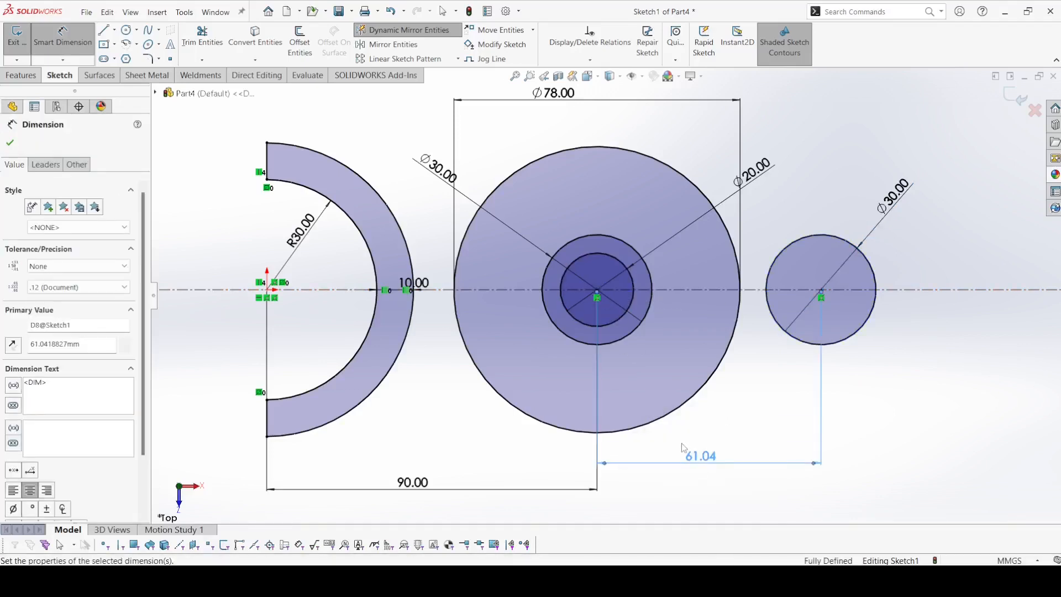
pyautogui.click(10, 144)
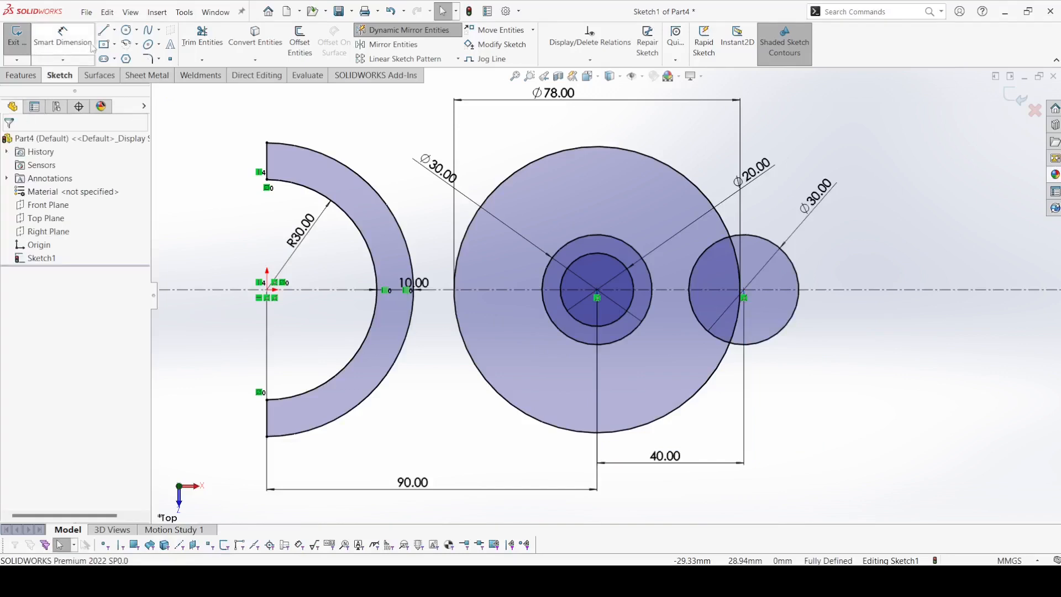
# Sketch a dynamically mirrored line from the upper edge of the 78 mm circle to the upper edge of the rightmost circle.
pyautogui.click(103, 32)
pyautogui.click(639, 154)
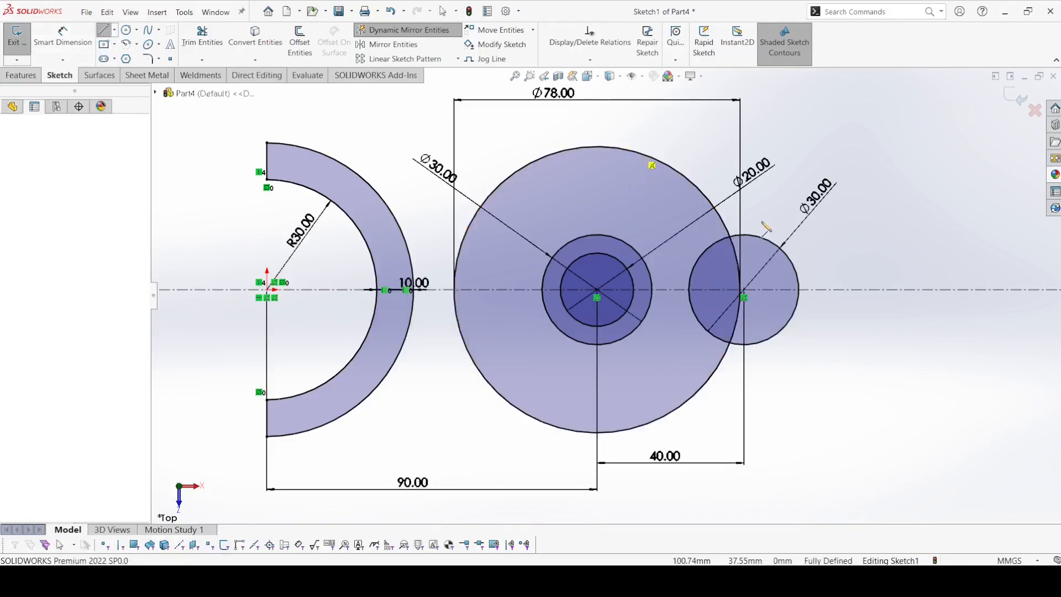
pyautogui.click(779, 249)
pyautogui.rightClick(714, 239)
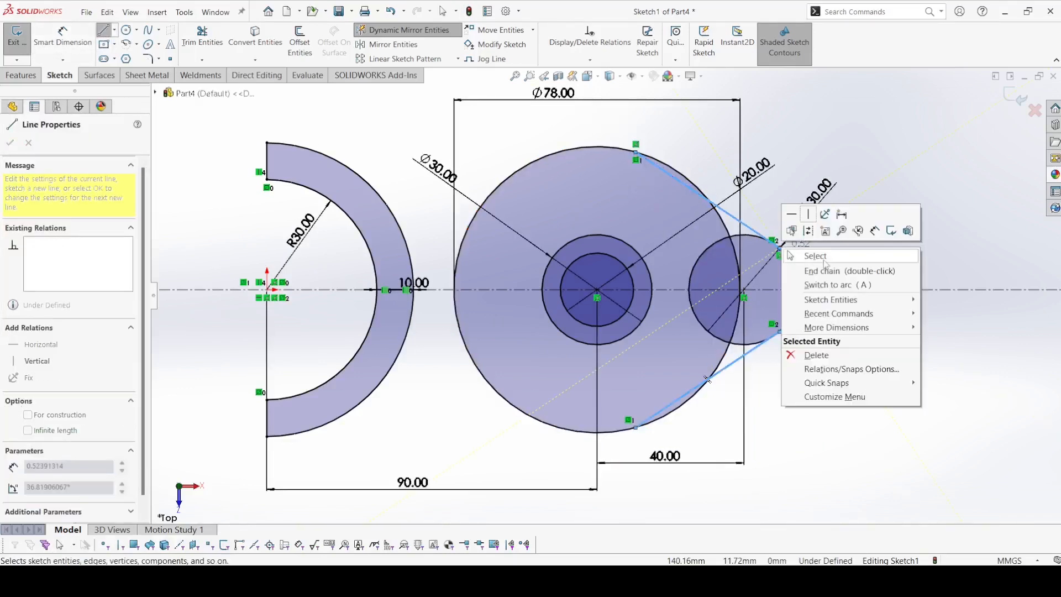
pyautogui.click(728, 253)
# Make the upper connecting line tangent to both the 78 mm circle and the rightmost 30 mm circle.
pyautogui.click(676, 178)
pyautogui.click(566, 148)
pyautogui.keyDown('ctrl'); pyautogui.click(676, 178); pyautogui.keyUp('ctrl')
pyautogui.click(613, 102)
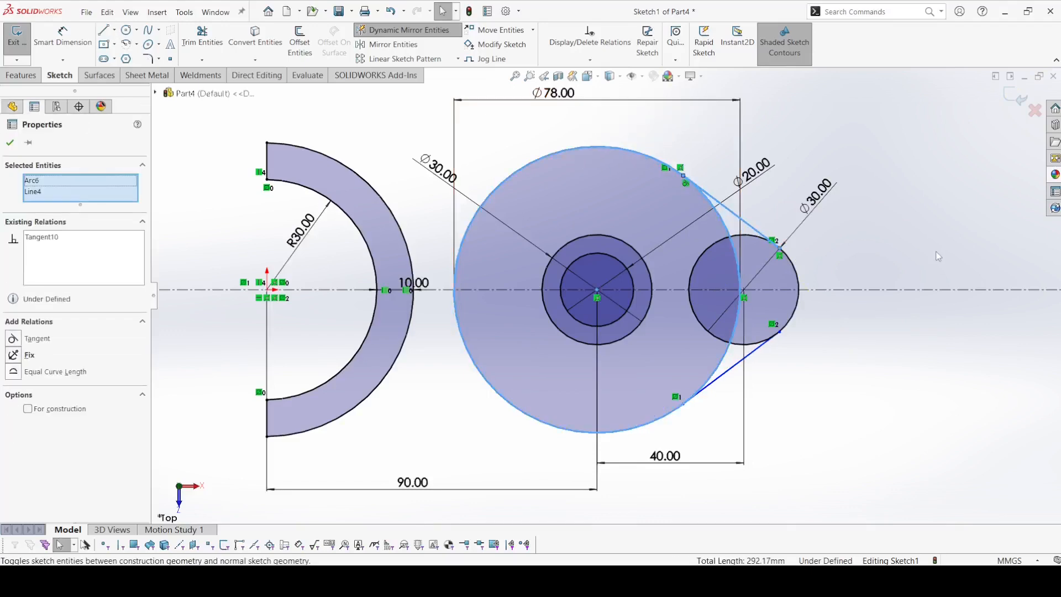
pyautogui.click(936, 253)
pyautogui.click(765, 237)
pyautogui.keyDown('ctrl'); pyautogui.click(797, 277); pyautogui.keyUp('ctrl')
pyautogui.click(827, 221)
pyautogui.click(885, 267)
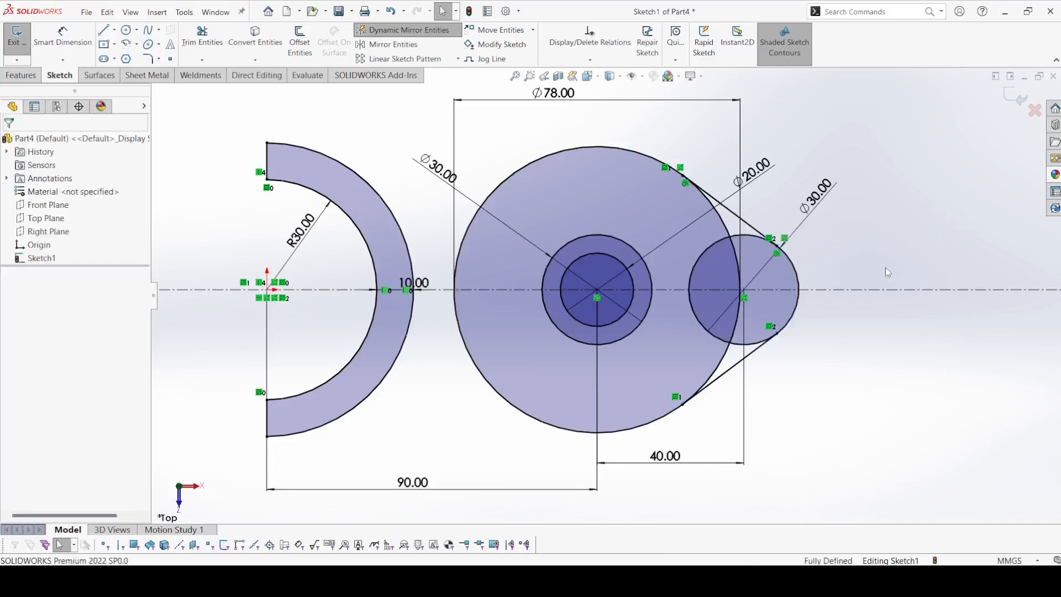
# Trim the inner arcs of the 78 mm circle and the rightmost circle between the two tangent lines.
pyautogui.click(202, 36)
pyautogui.moveTo(658, 272)
pyautogui.mouseDown()
pyautogui.moveTo(667, 251)
pyautogui.moveTo(735, 234)
pyautogui.moveTo(717, 244)
pyautogui.mouseUp()
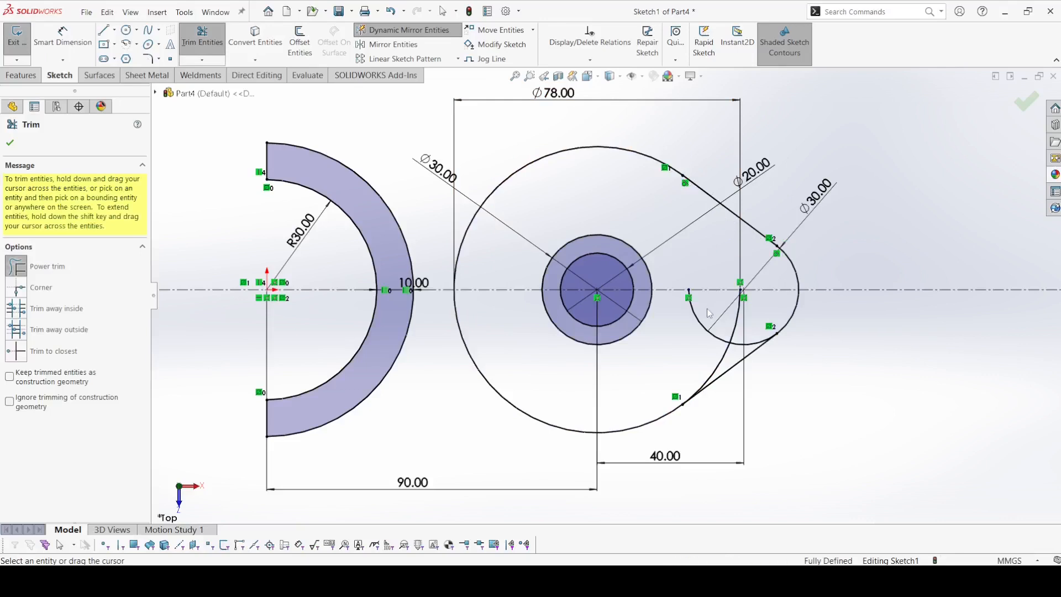
pyautogui.moveTo(735, 342); pyautogui.dragTo(744, 330)
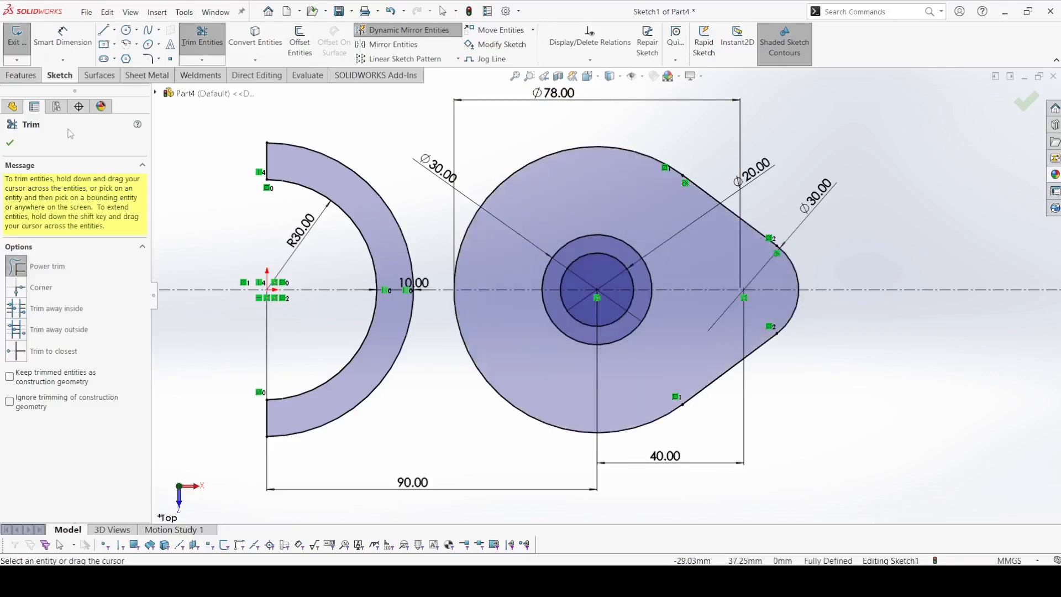
pyautogui.click(18, 144)
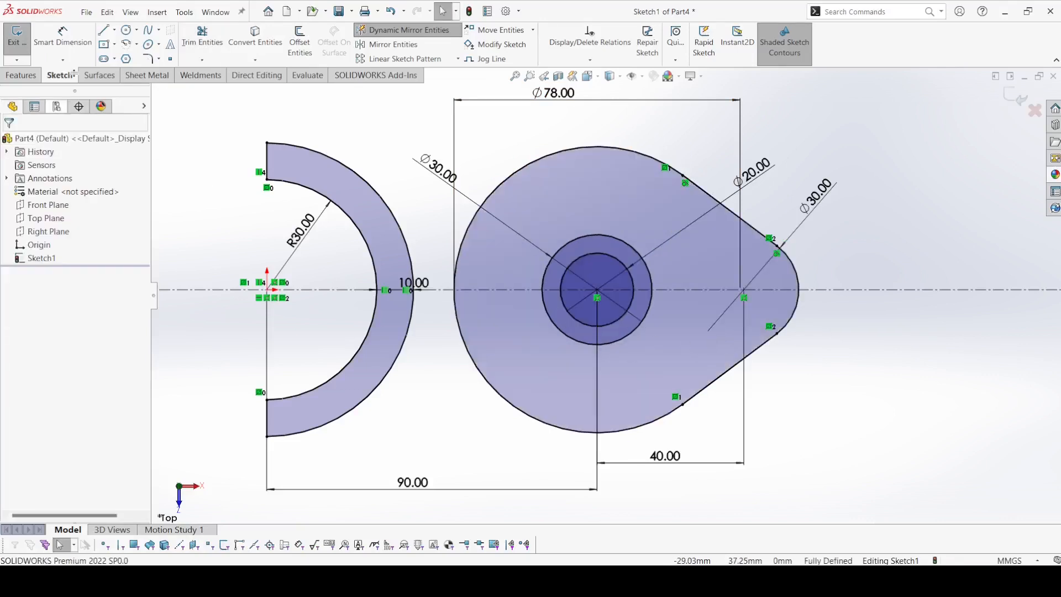
# Sketch a circle of about 8 mm radius concentric with the outline's rounded right end.
pyautogui.click(126, 30)
pyautogui.click(743, 289)
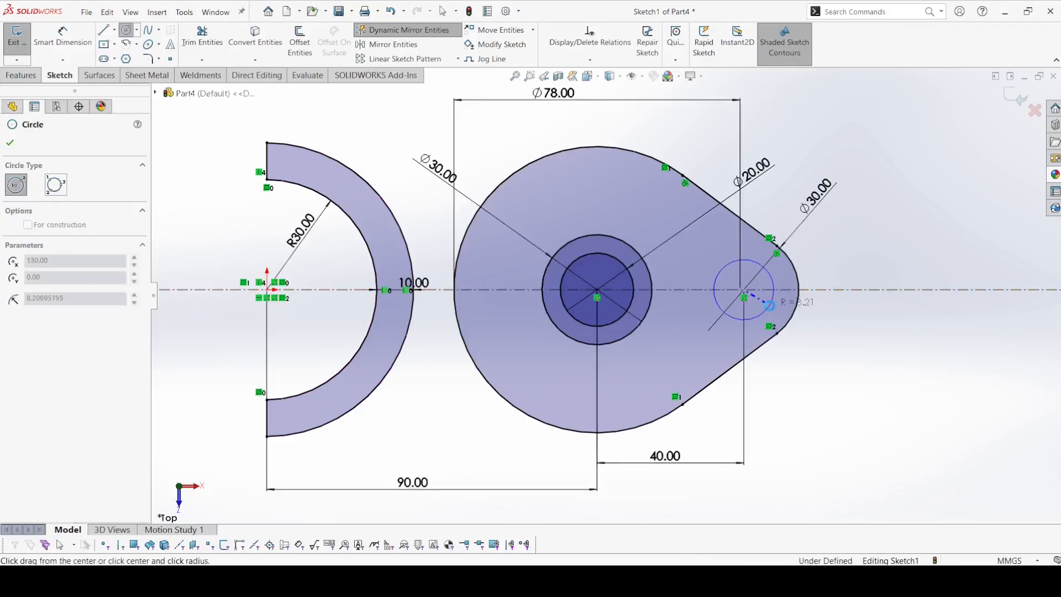
pyautogui.click(774, 312)
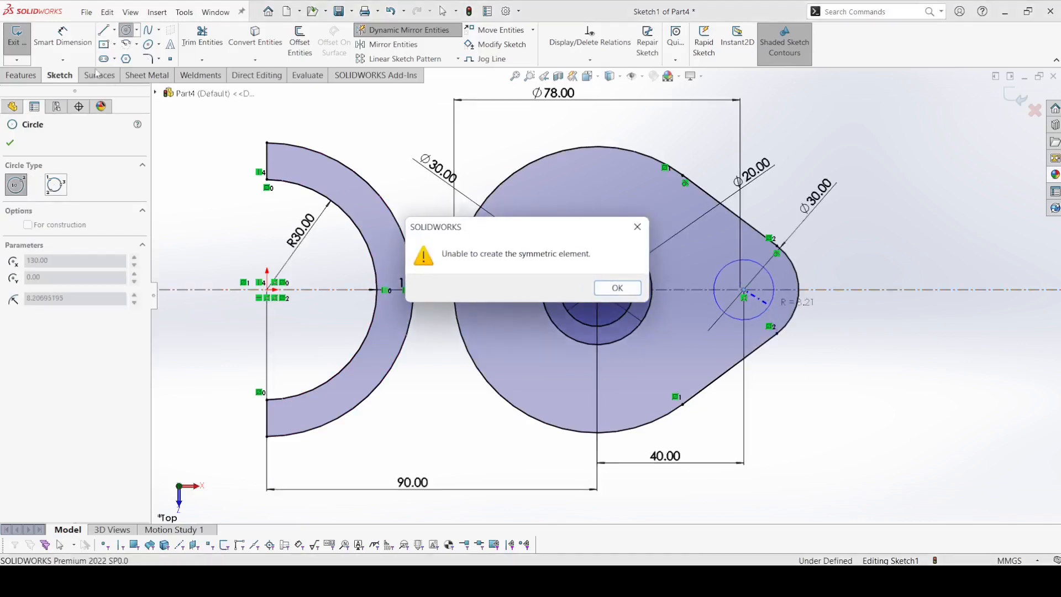
pyautogui.click(617, 290)
# Dimension the diameter of the circle inside the rounded right end as 12 mm.
pyautogui.click(62, 34)
pyautogui.click(765, 269)
pyautogui.click(862, 244)
pyautogui.write('12')
pyautogui.press('Return')
# Sketch a dynamically mirrored circle of about 10 mm radius above the centreline, between the concentric circles and the right hole.
pyautogui.click(127, 30)
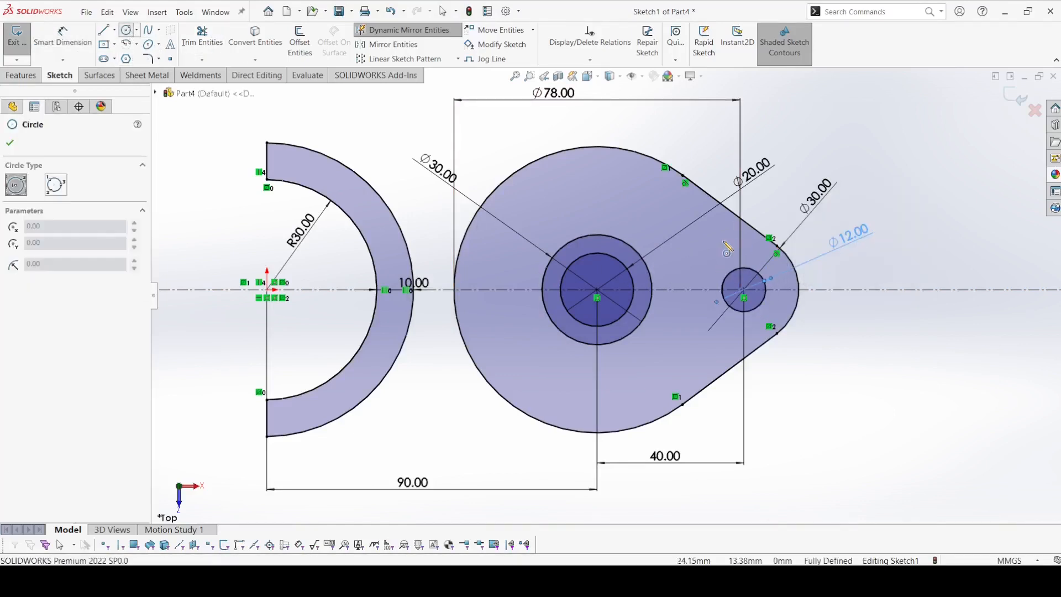
pyautogui.click(678, 213)
pyautogui.click(711, 240)
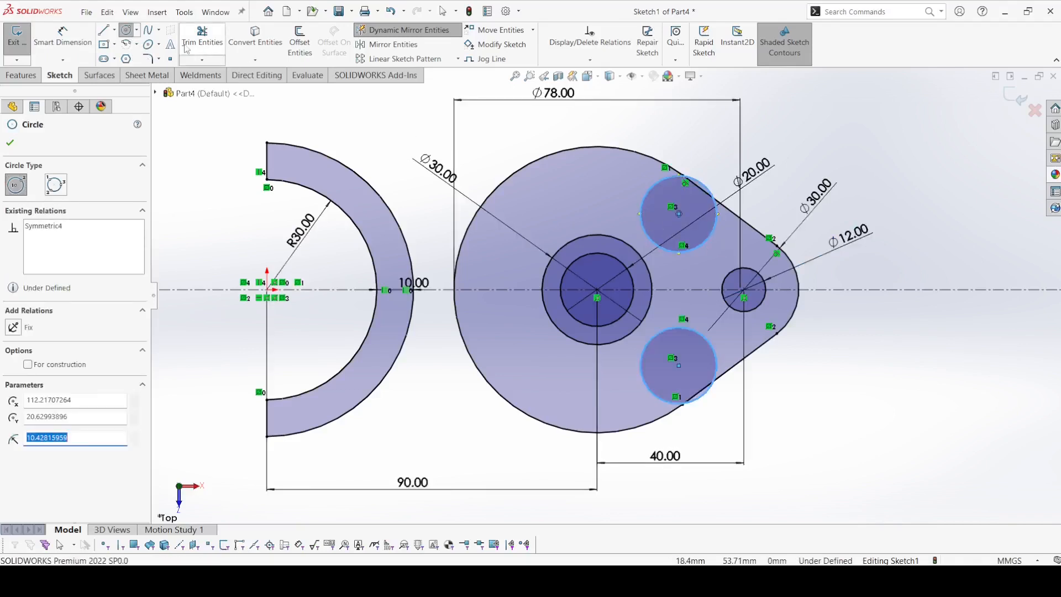
# Sketch a mirrored construction line from the upper hole's centre to the concentric circles' centre.
pyautogui.click(114, 30)
pyautogui.click(163, 56)
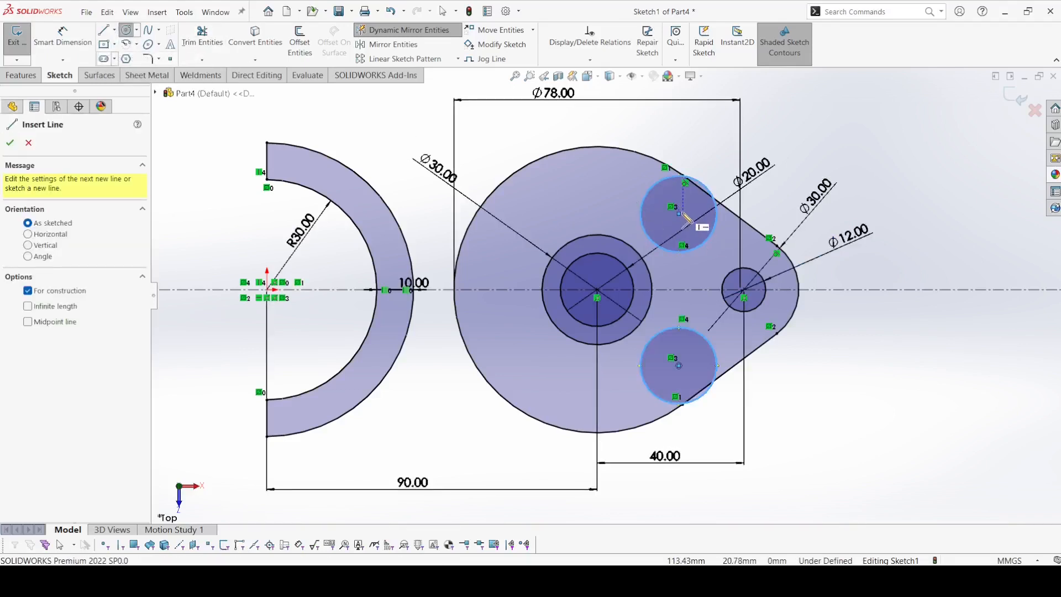
pyautogui.click(679, 213)
pyautogui.click(597, 289)
pyautogui.rightClick(597, 289)
pyautogui.click(663, 298)
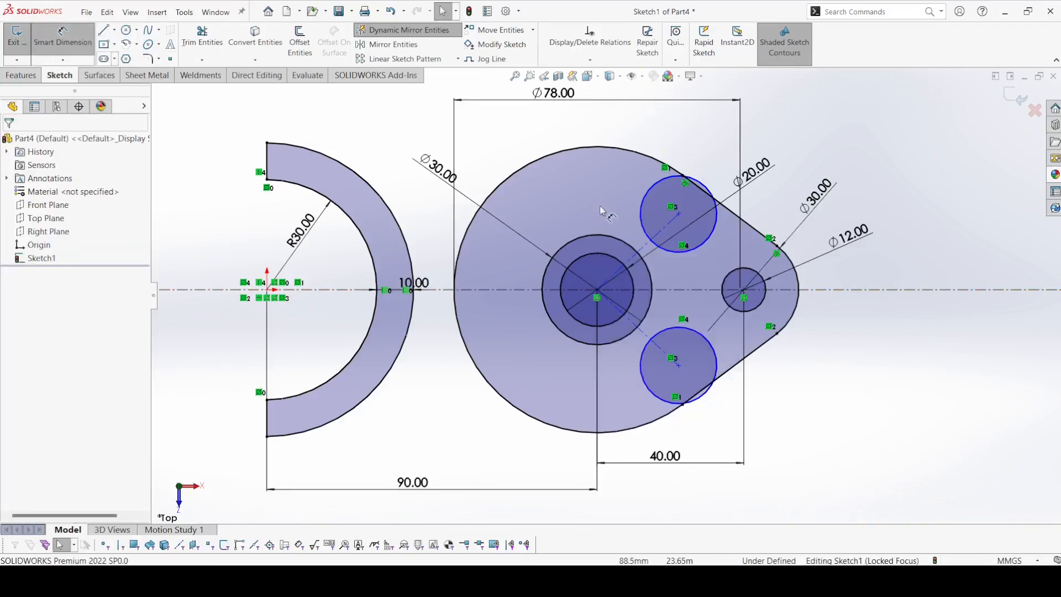
# Dimension the angle between the upper construction line and the horizontal centreline as 45°.
pyautogui.click(658, 245)
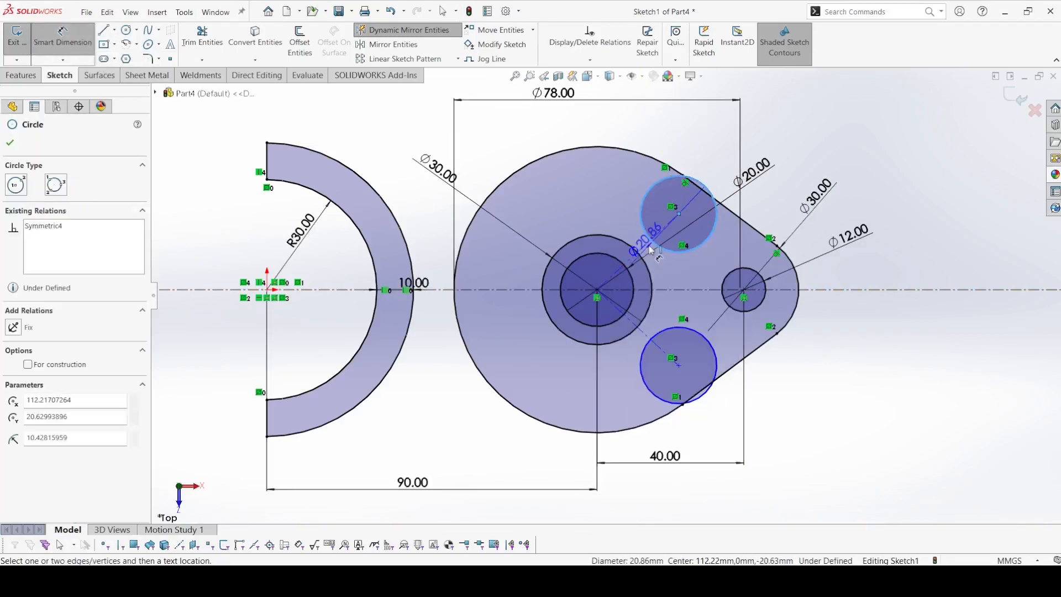
pyautogui.press('Escape')
pyautogui.click(641, 248)
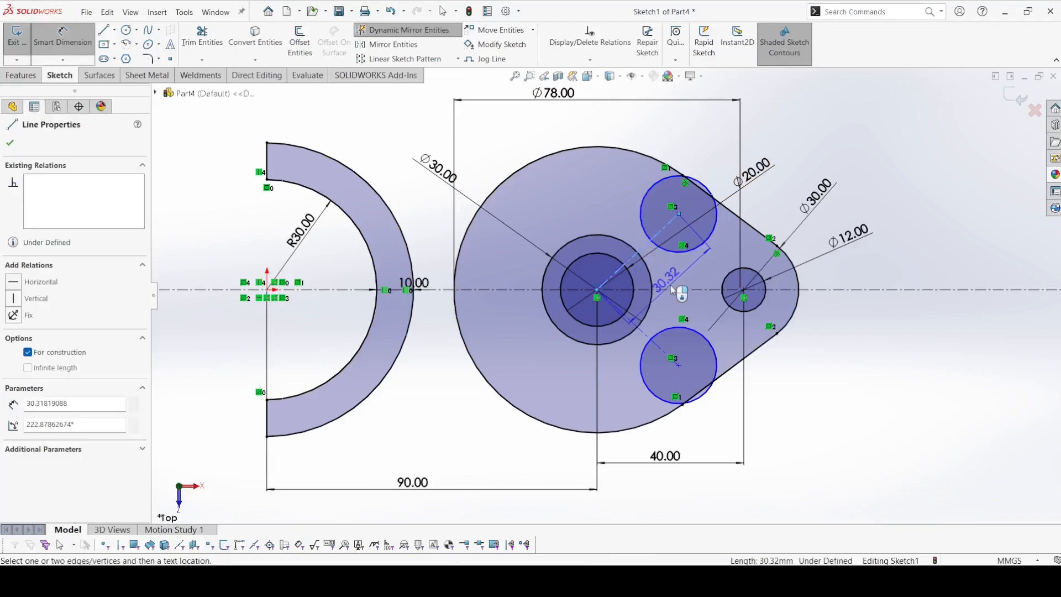
pyautogui.click(668, 289)
pyautogui.click(671, 268)
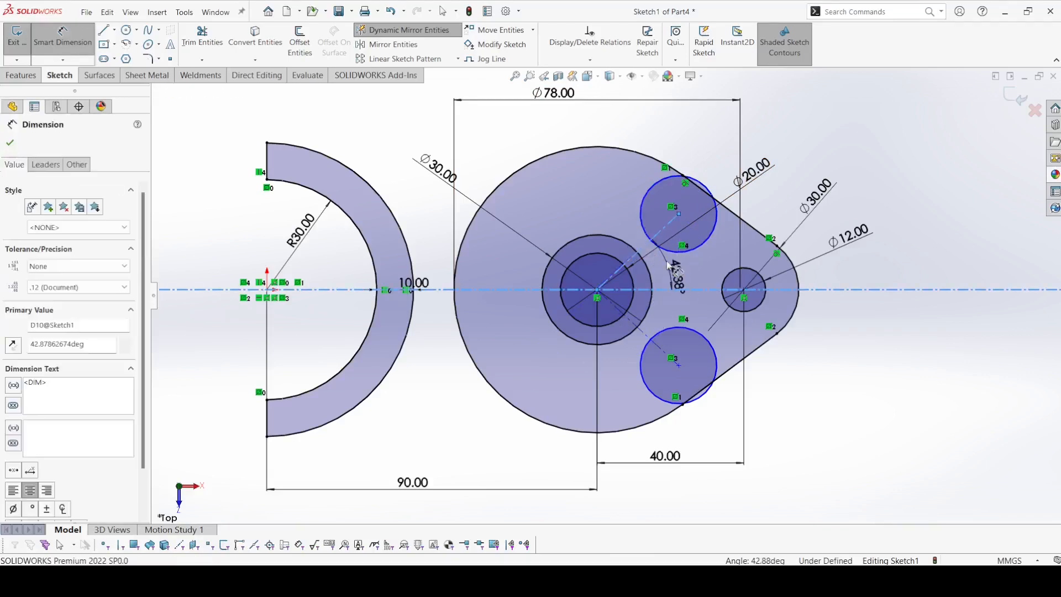
pyautogui.write('45')
pyautogui.press('Return')
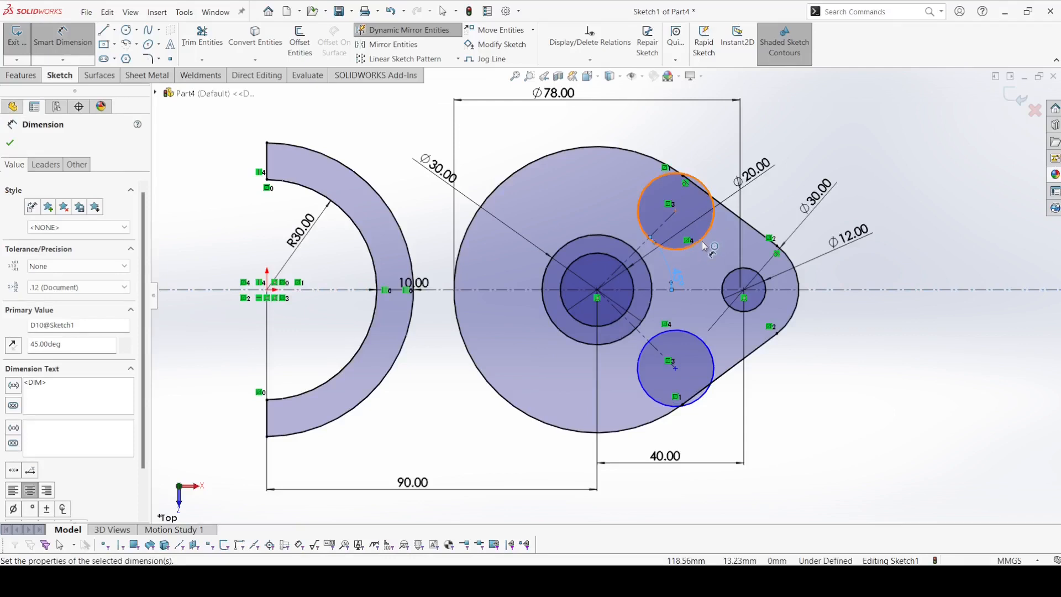
# Dimension the upper mirrored circle's diameter as 12 mm.
pyautogui.click(704, 246)
pyautogui.click(827, 160)
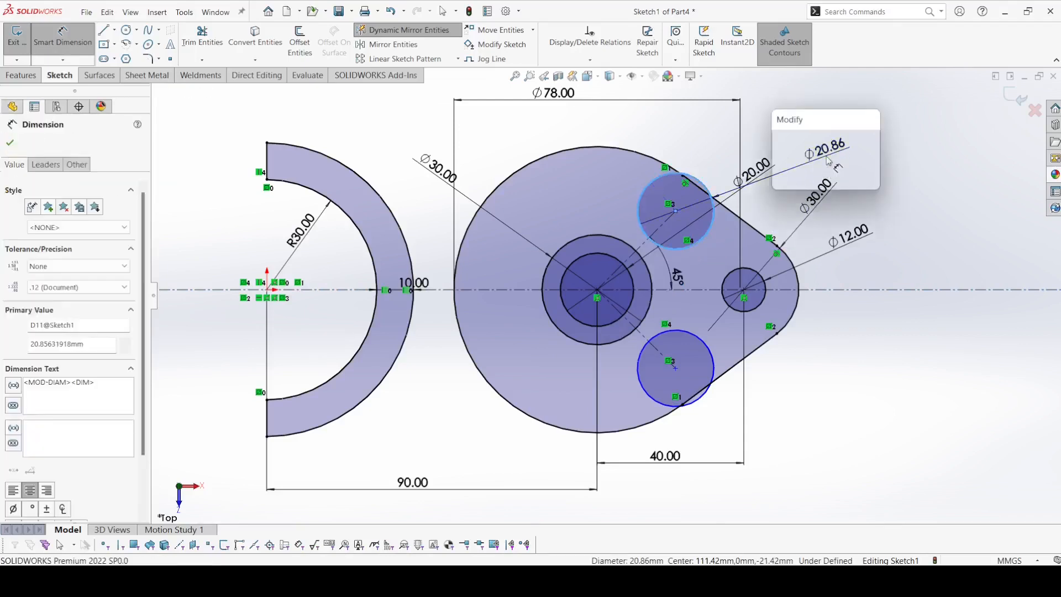
pyautogui.write('12')
pyautogui.press('Return')
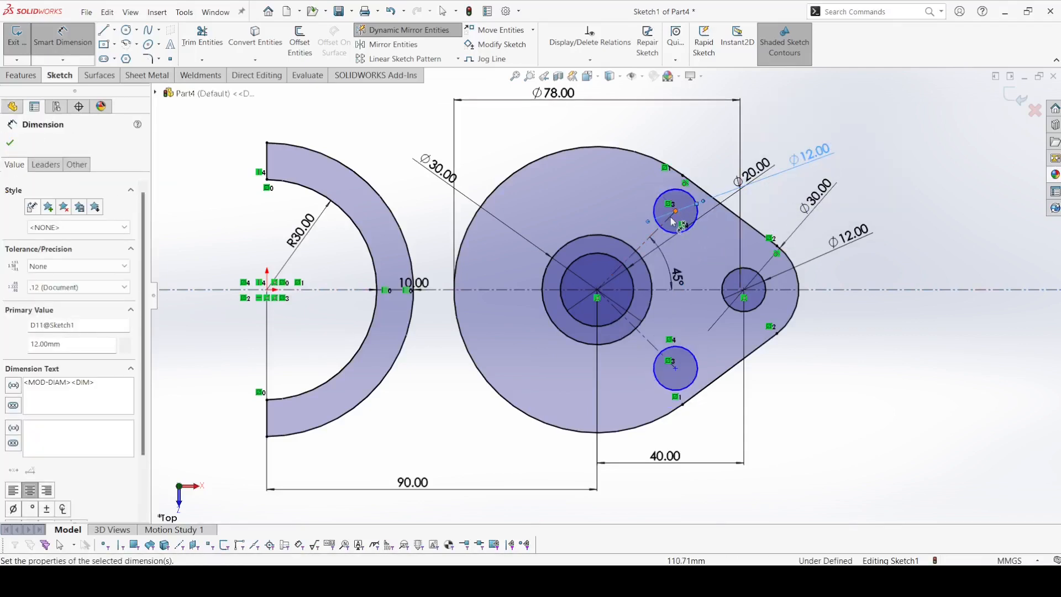
pyautogui.click(651, 232)
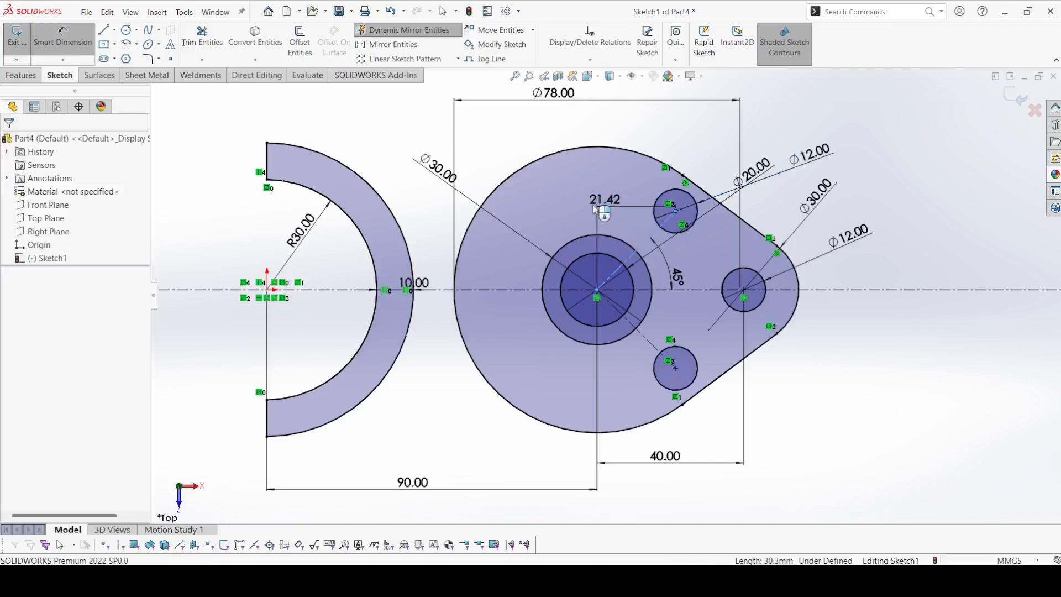
pyautogui.click(617, 219)
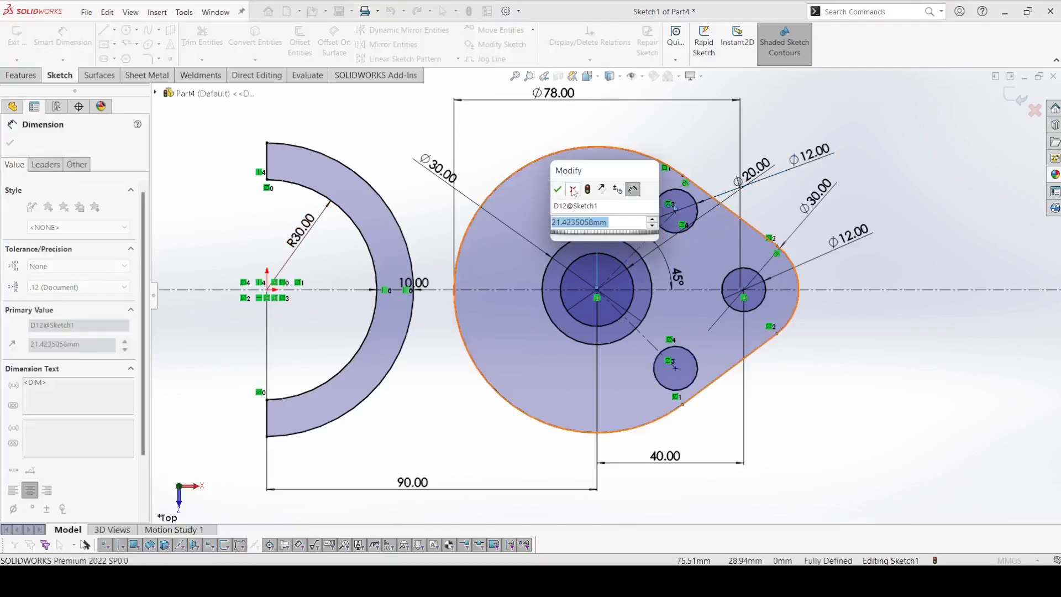
pyautogui.press('Return')
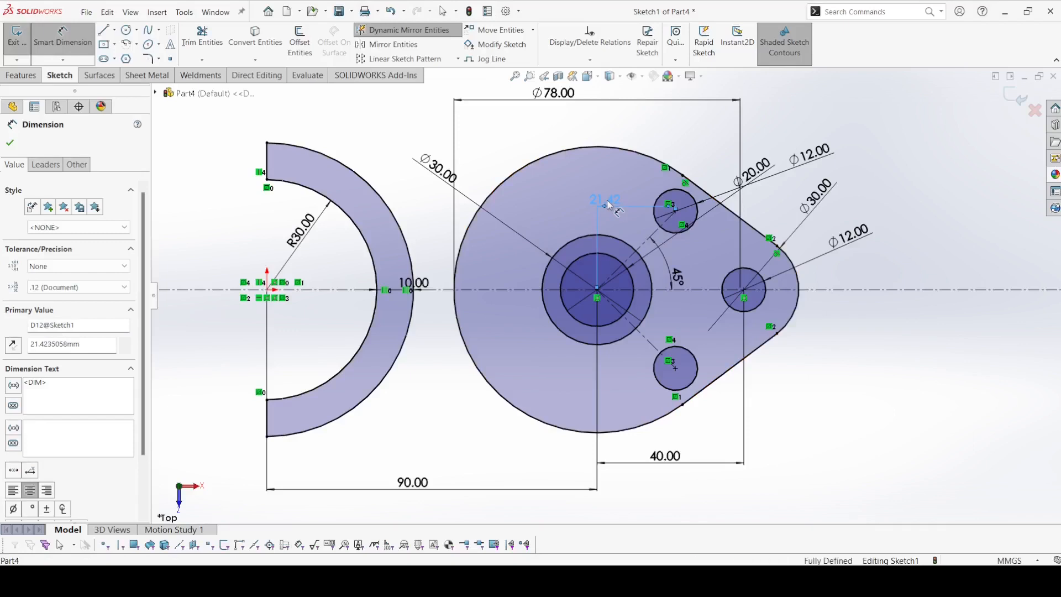
pyautogui.press('Delete')
# Dimension the aligned length of the upper construction line as 28 mm.
pyautogui.click(651, 238)
pyautogui.click(619, 223)
pyautogui.write('28')
pyautogui.press('Return')
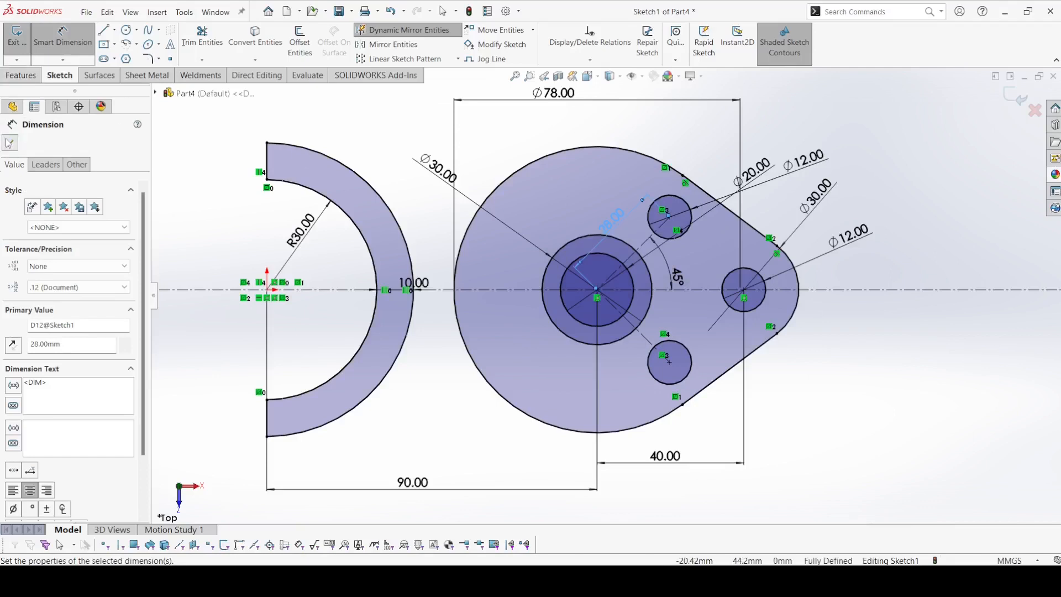
pyautogui.press('Escape')
pyautogui.press('Escape')
# Sketch a mirrored line about 50 mm long from the half ring's outer arc to the upper edge of the central 30 mm circle.
pyautogui.click(103, 29)
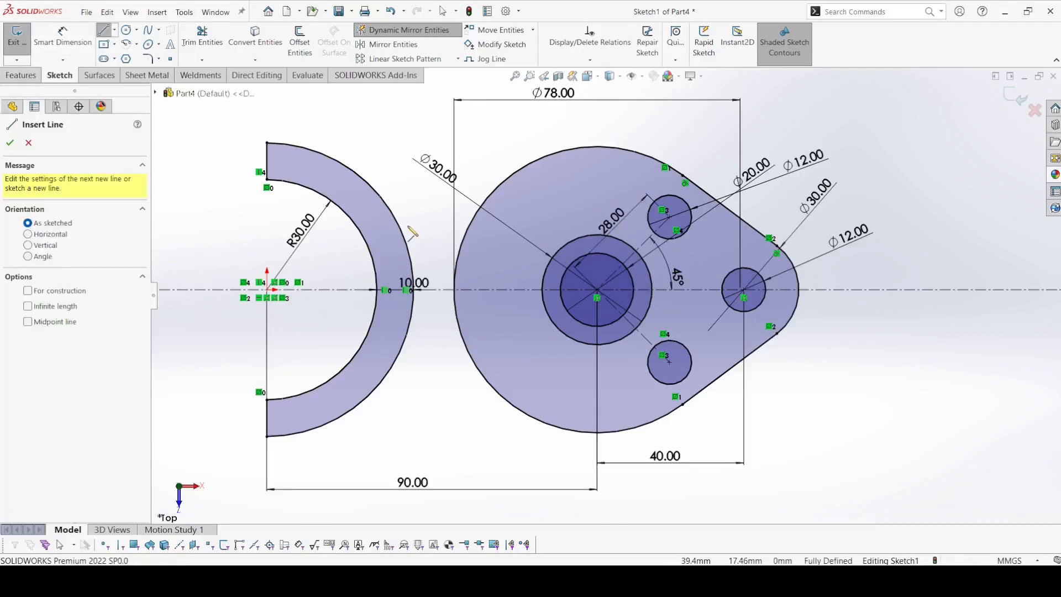
pyautogui.click(401, 230)
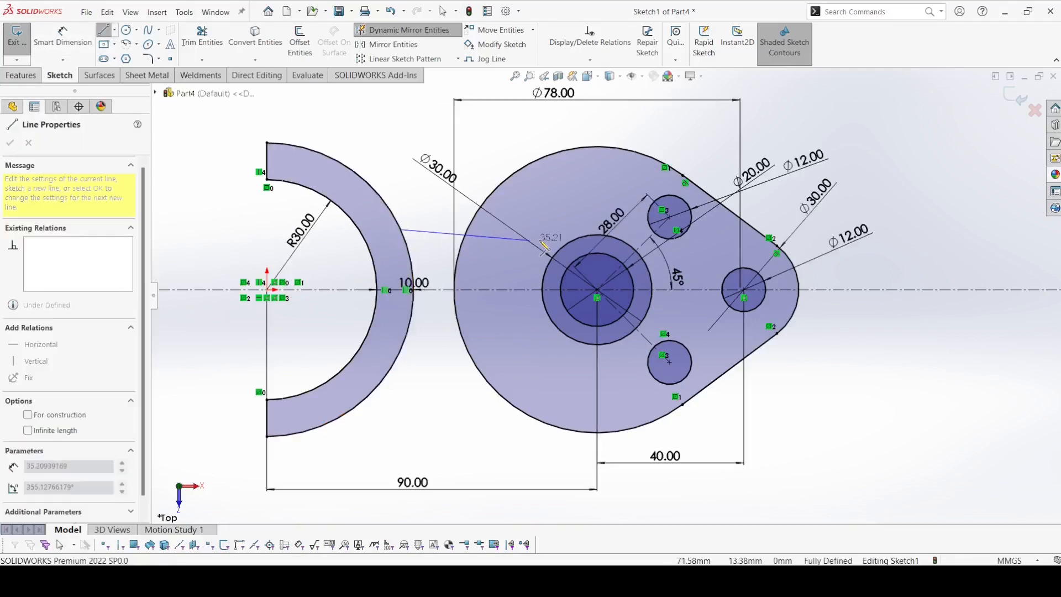
pyautogui.click(586, 236)
pyautogui.rightClick(587, 239)
pyautogui.click(596, 246)
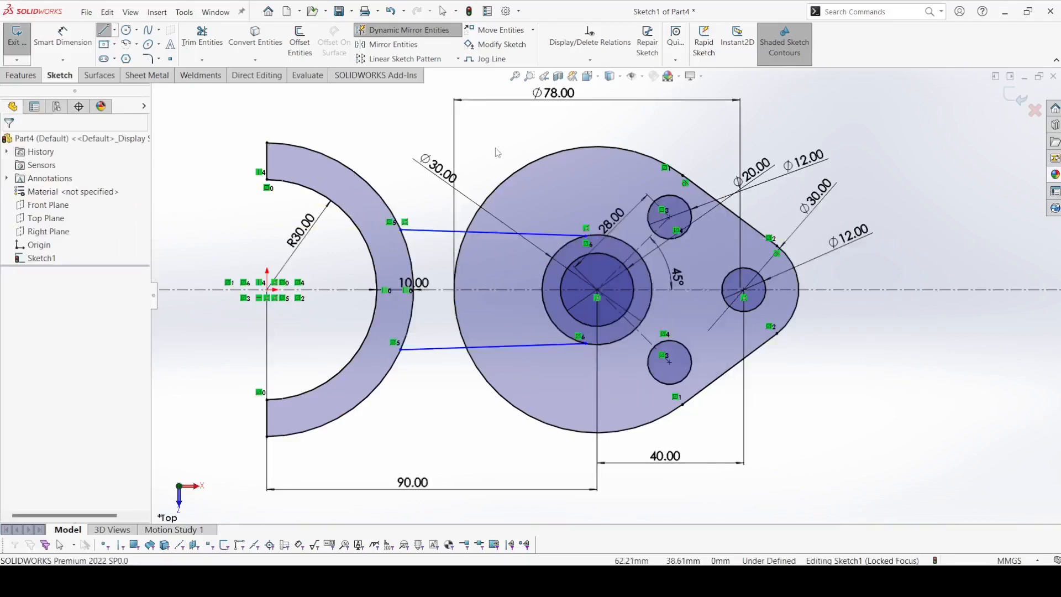
# Make the upper line from the half ring tangent to the central 30 mm circle.
pyautogui.click(525, 240)
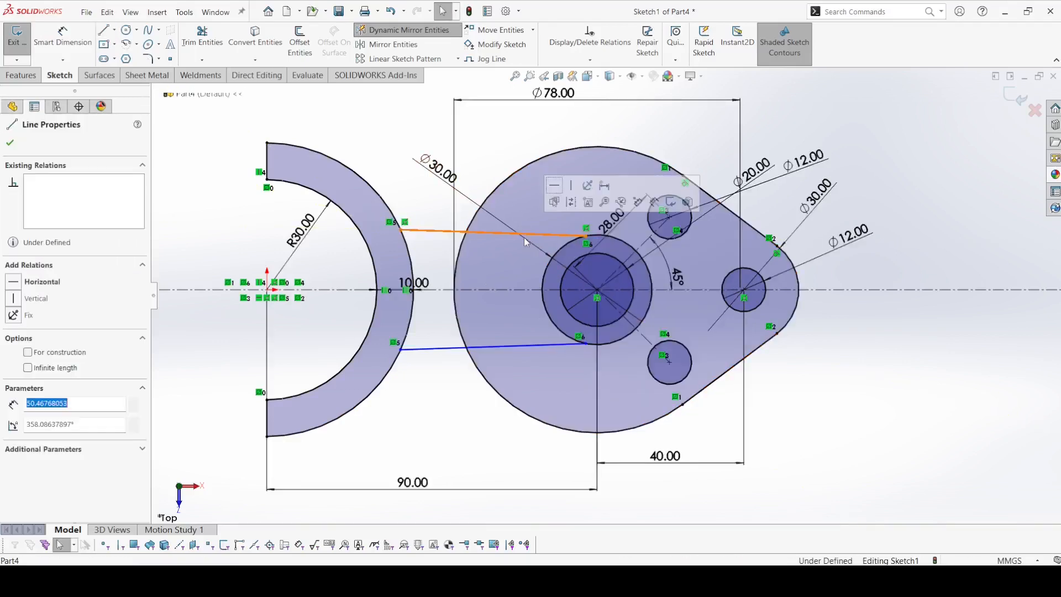
pyautogui.keyDown('ctrl'); pyautogui.click(570, 247); pyautogui.keyUp('ctrl')
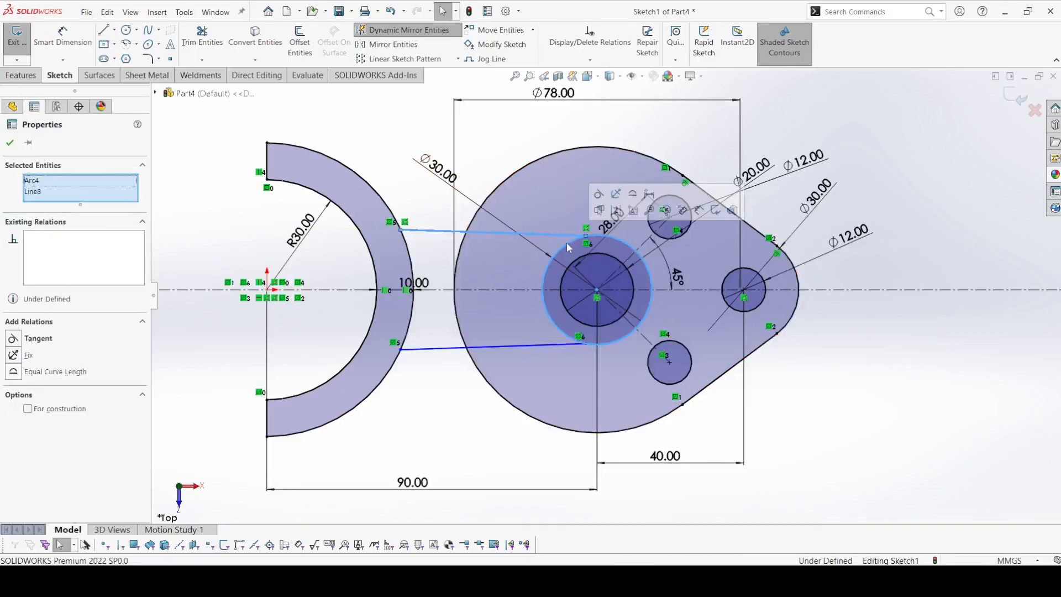
pyautogui.click(600, 196)
pyautogui.click(374, 125)
# Dimension the angle between the upper line from the half ring and the horizontal centreline as 12°.
pyautogui.click(62, 34)
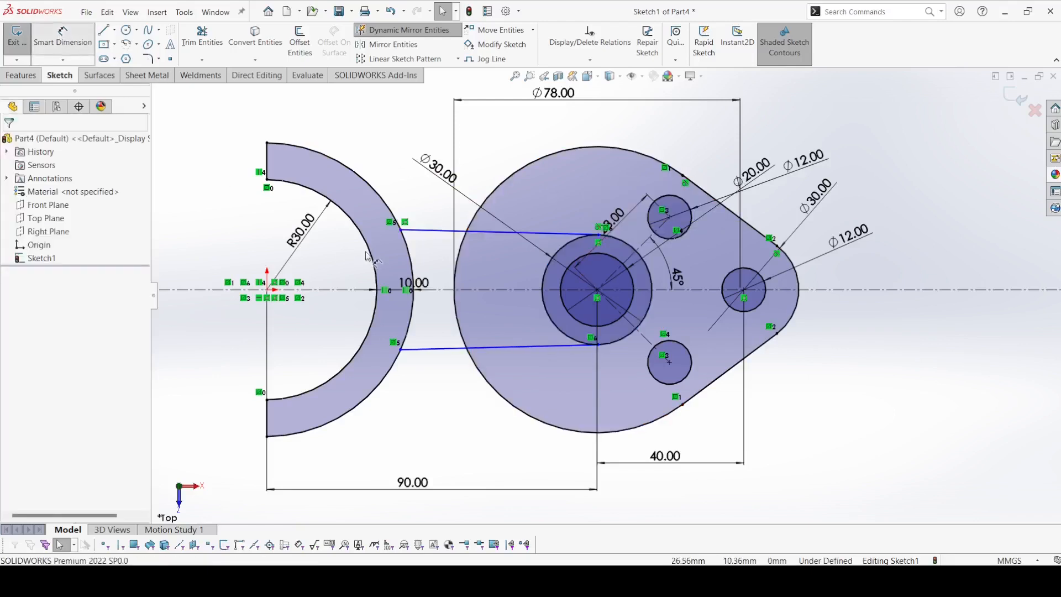
pyautogui.click(426, 231)
pyautogui.click(442, 348)
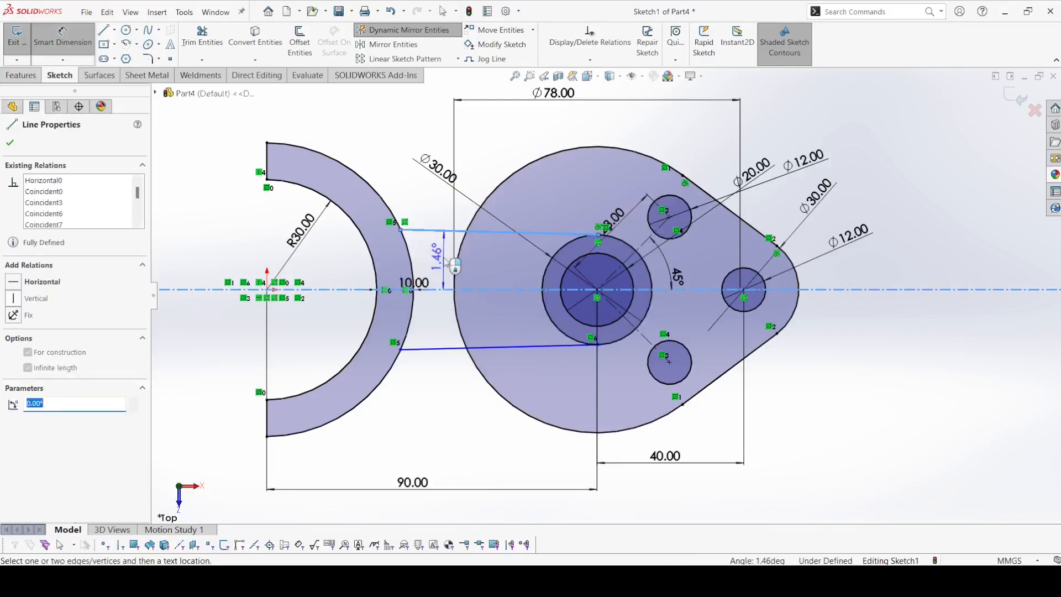
pyautogui.click(446, 261)
pyautogui.write('12')
pyautogui.press('Return')
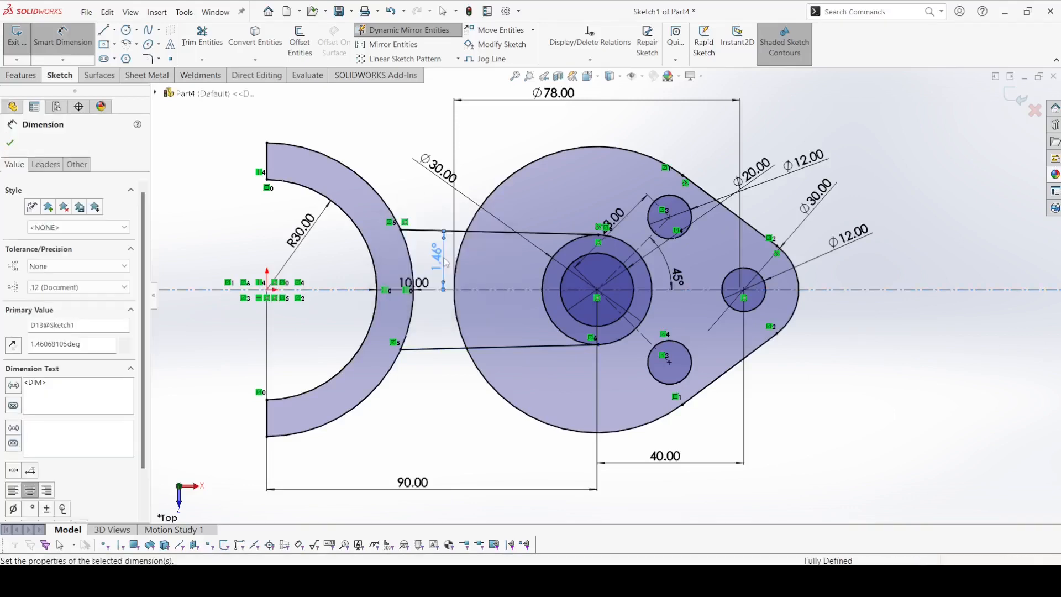
pyautogui.click(9, 142)
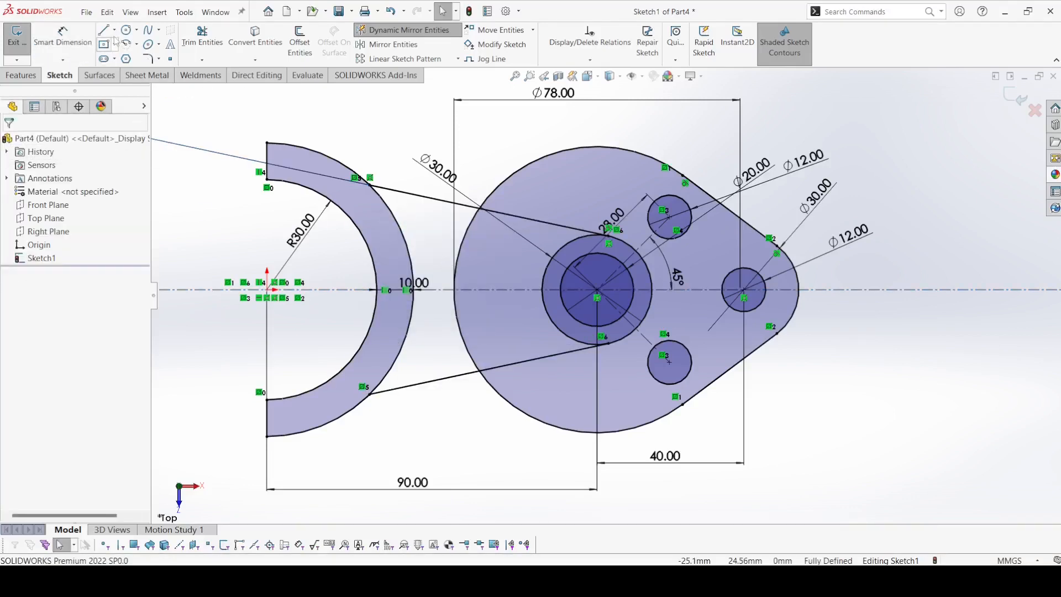
# Sketch a mirrored horizontal line about 11 mm long across the half ring, above the centreline, from its inner to outer arc.
pyautogui.press('l')
pyautogui.scroll(-3, 378, 235)
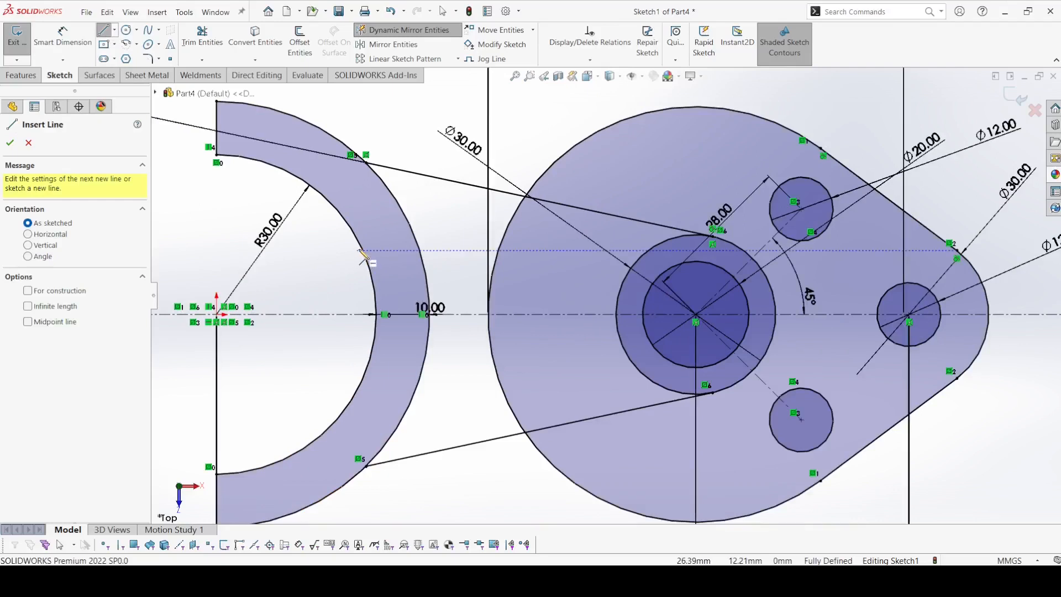
pyautogui.click(361, 246)
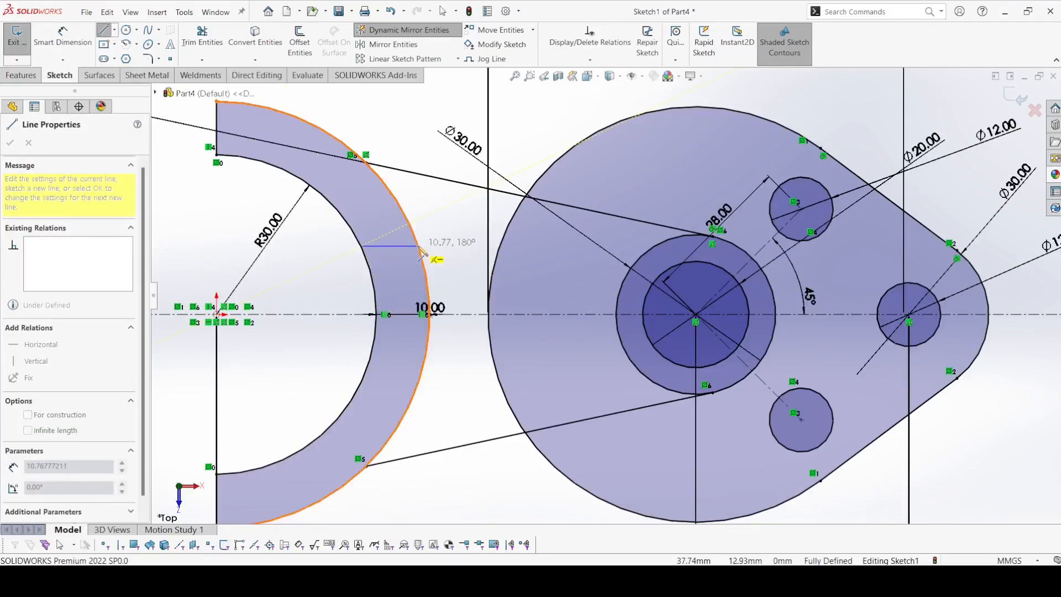
pyautogui.click(419, 246)
pyautogui.rightClick(418, 247)
pyautogui.click(437, 253)
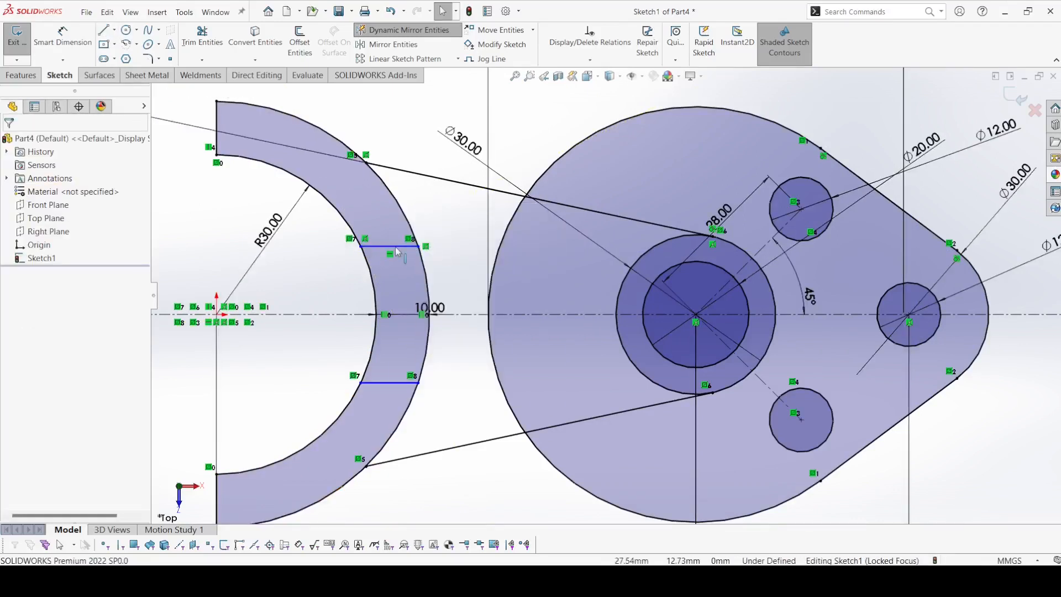
# Dimension the distance between the two short horizontal lines across the half ring as 16 mm.
pyautogui.click(62, 39)
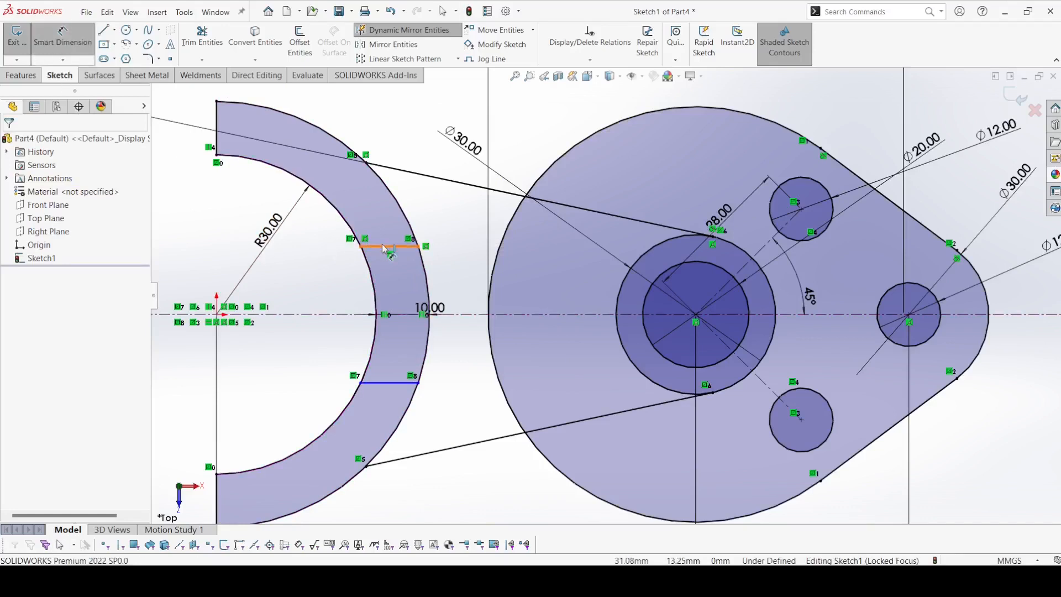
pyautogui.click(398, 382)
pyautogui.click(390, 246)
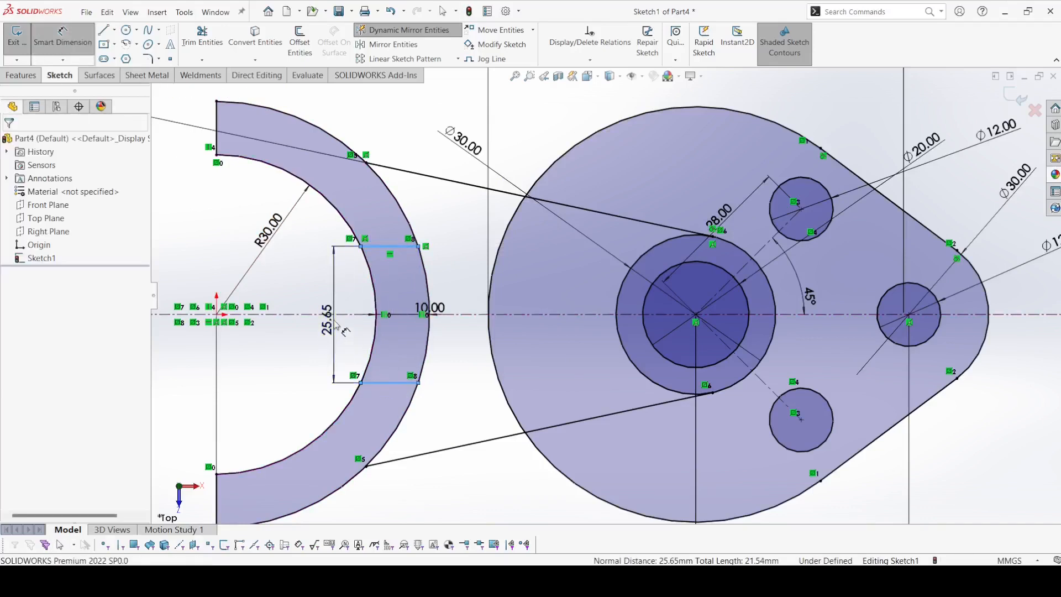
pyautogui.click(333, 325)
pyautogui.write('16')
pyautogui.press('Return')
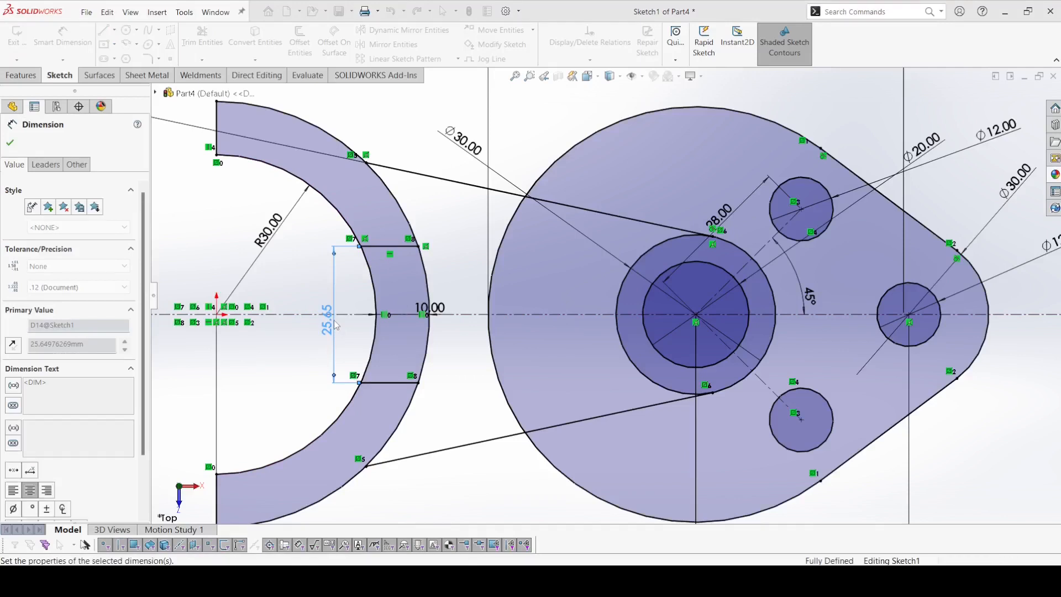
pyautogui.click(12, 142)
# Extrude all three half-ring regions 10 mm upward and 20 mm downward from the sketch plane.
pyautogui.click(22, 75)
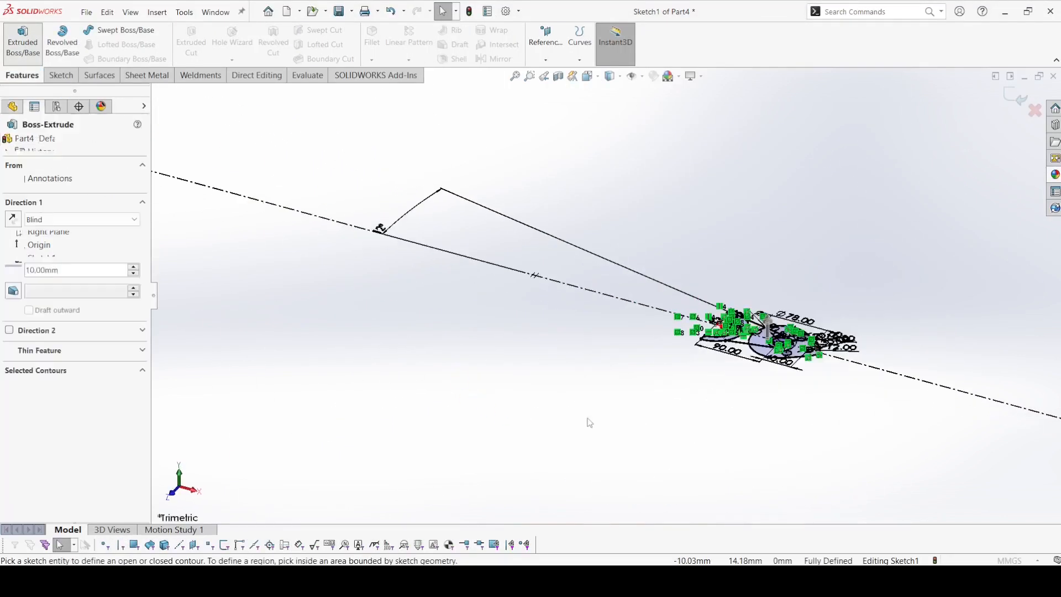
pyautogui.scroll(-3, 684, 383)
pyautogui.click(636, 362)
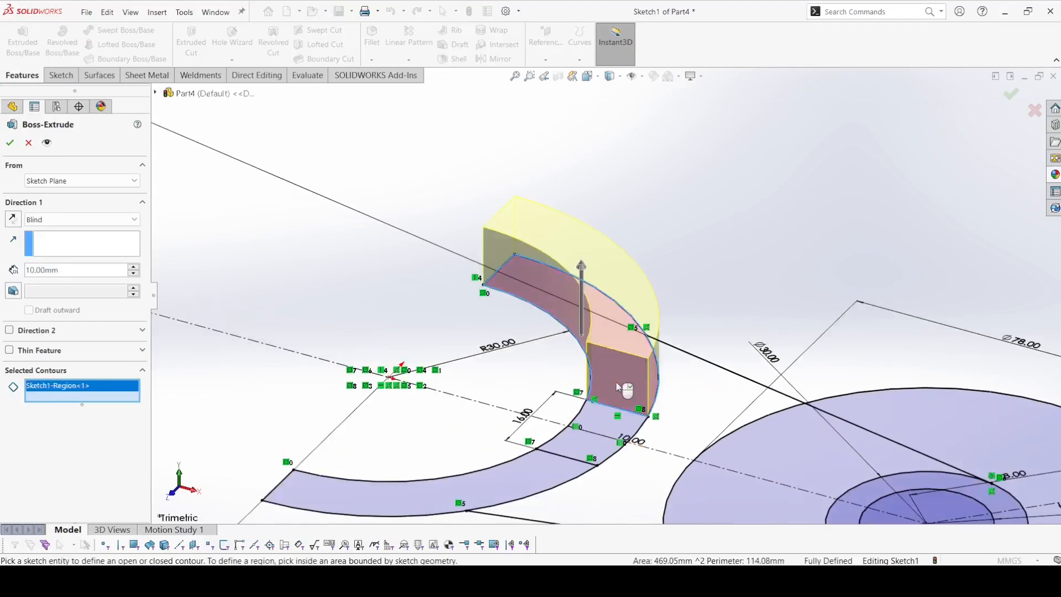
pyautogui.click(578, 445)
pyautogui.click(540, 478)
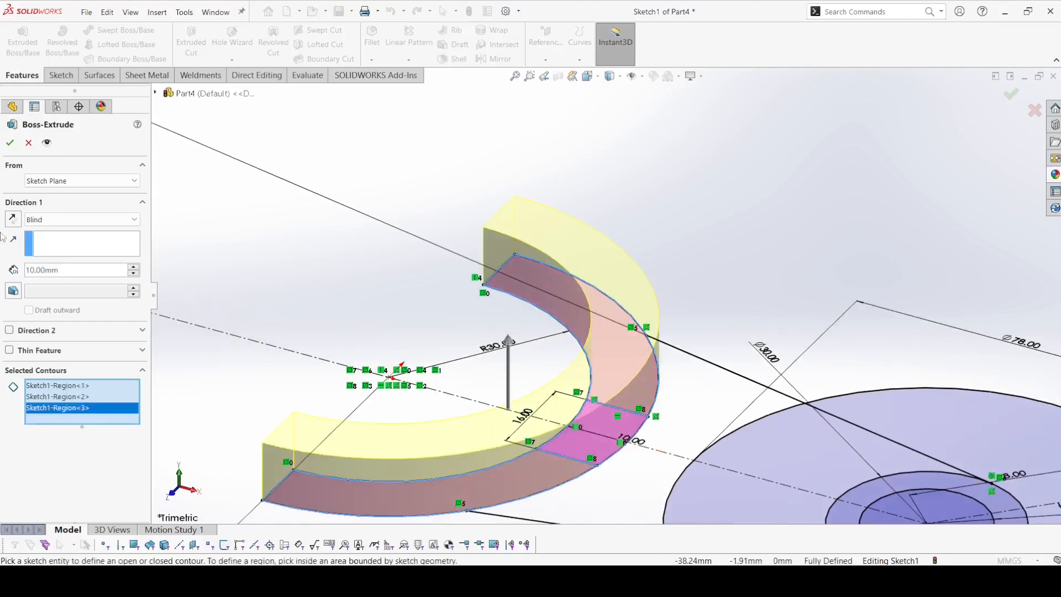
pyautogui.click(11, 330)
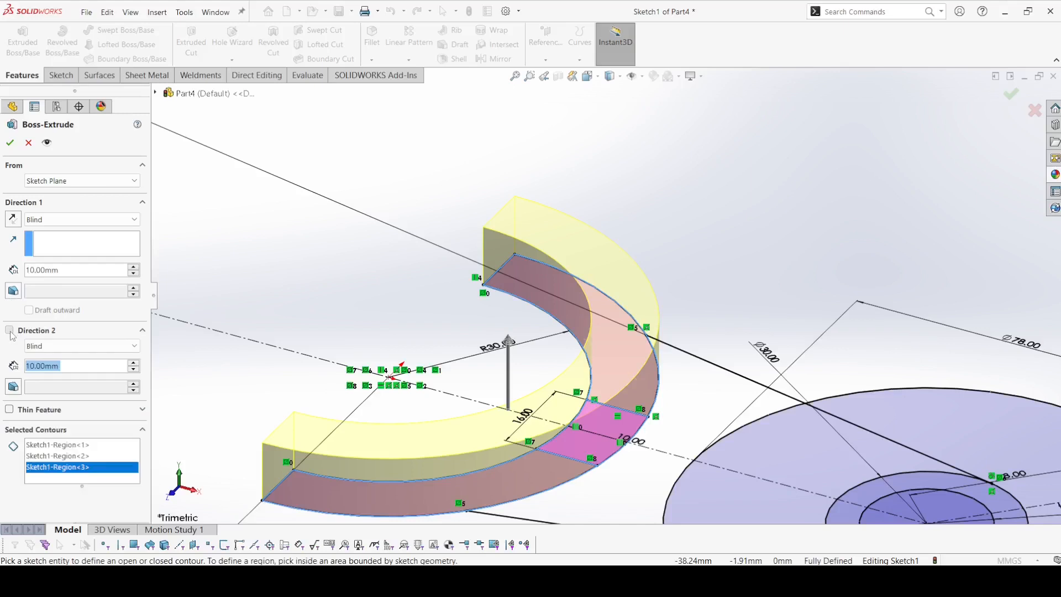
pyautogui.write('20')
pyautogui.press('Return')
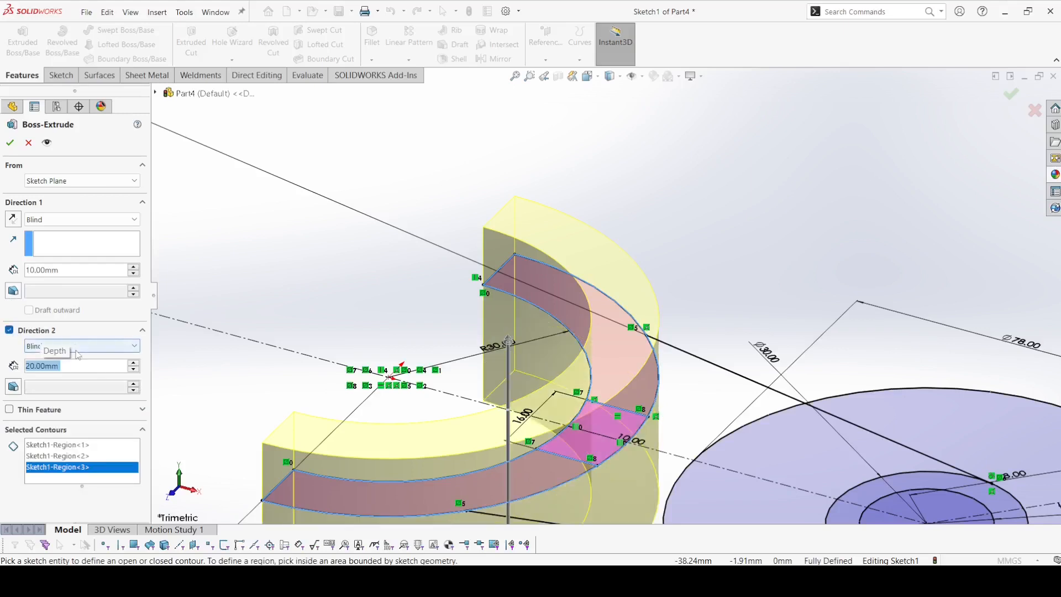
pyautogui.click(10, 143)
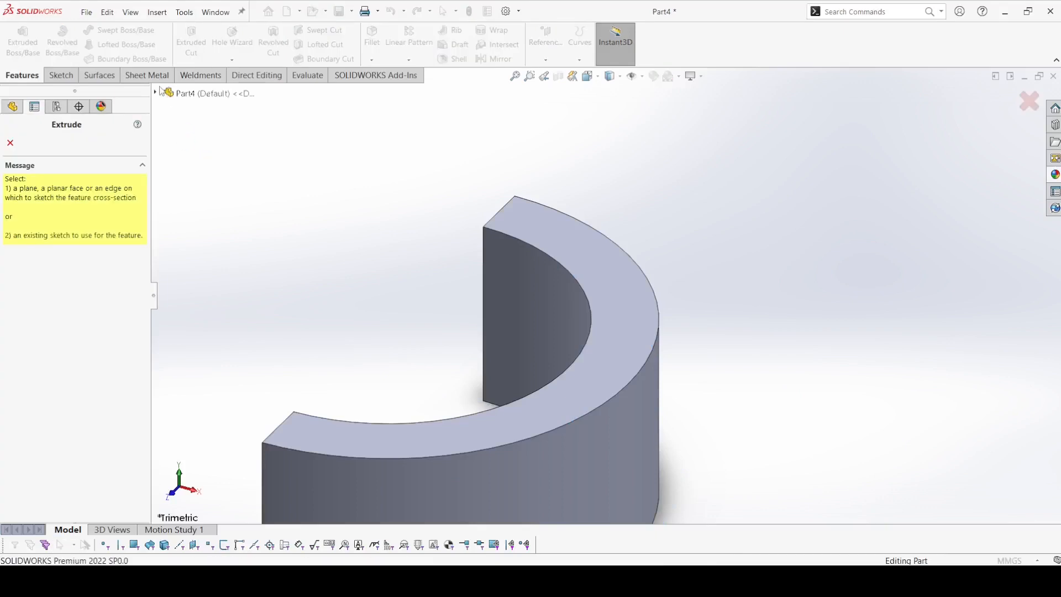
# Cut the half ring's middle region from Sketch1 6 mm deep, starting from the half ring's top face.
pyautogui.click(156, 93)
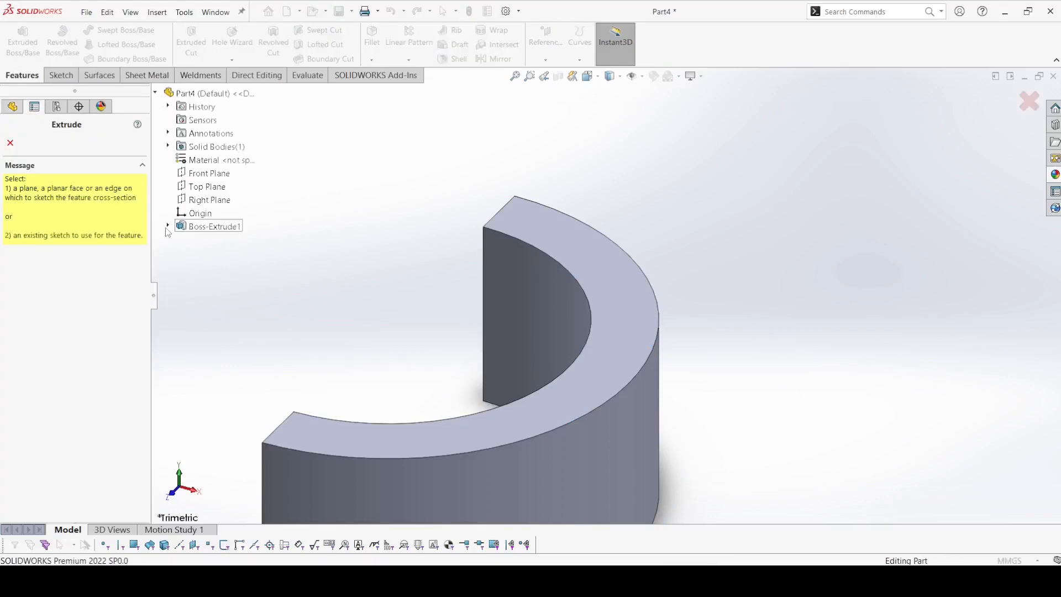
pyautogui.click(168, 226)
pyautogui.click(209, 239)
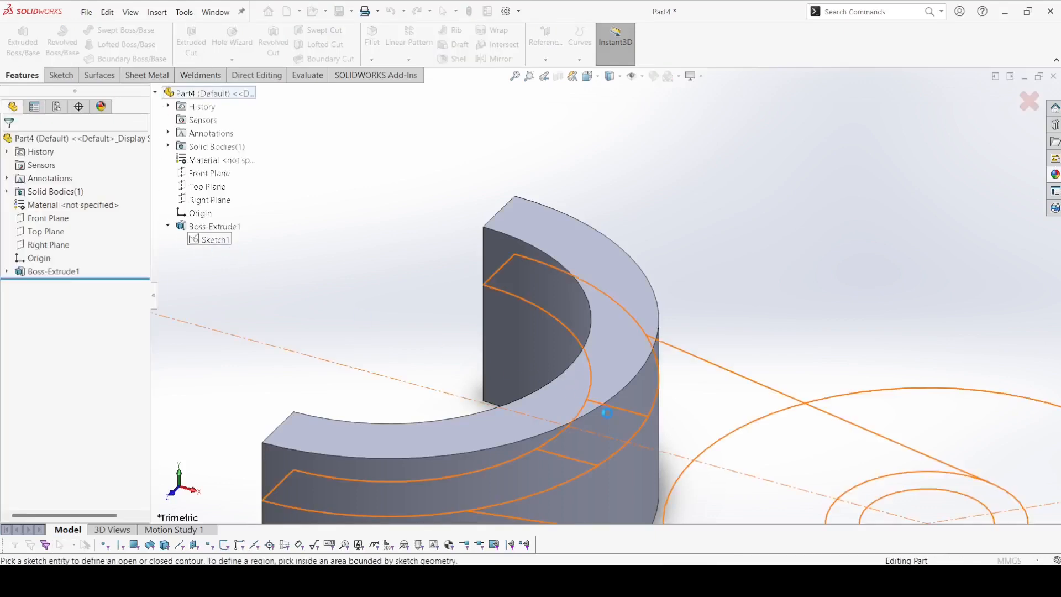
pyautogui.click(81, 181)
pyautogui.click(58, 202)
pyautogui.click(557, 234)
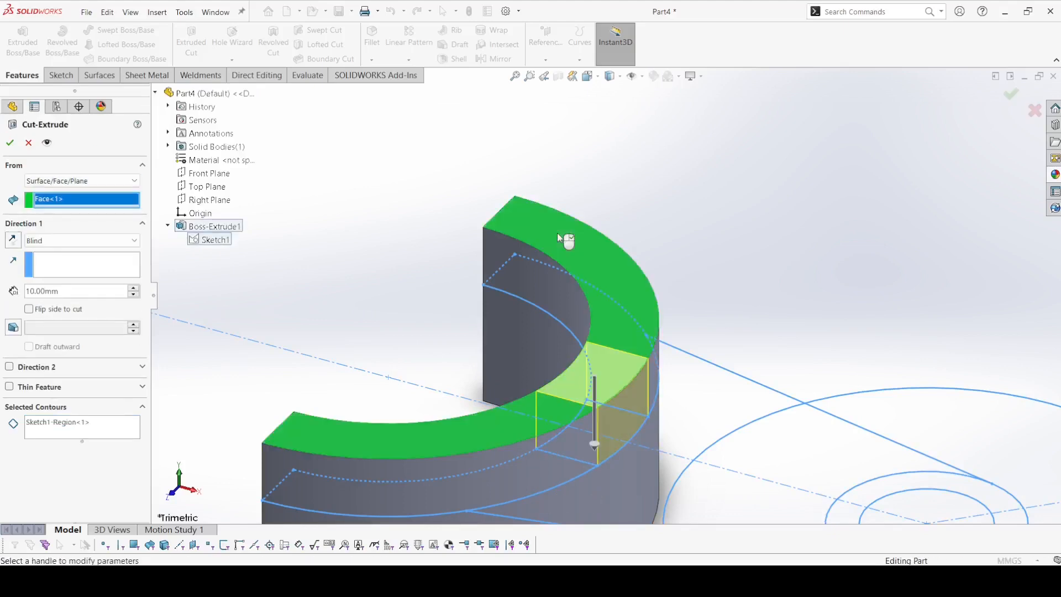
pyautogui.write('6')
pyautogui.press('Return')
pyautogui.click(8, 143)
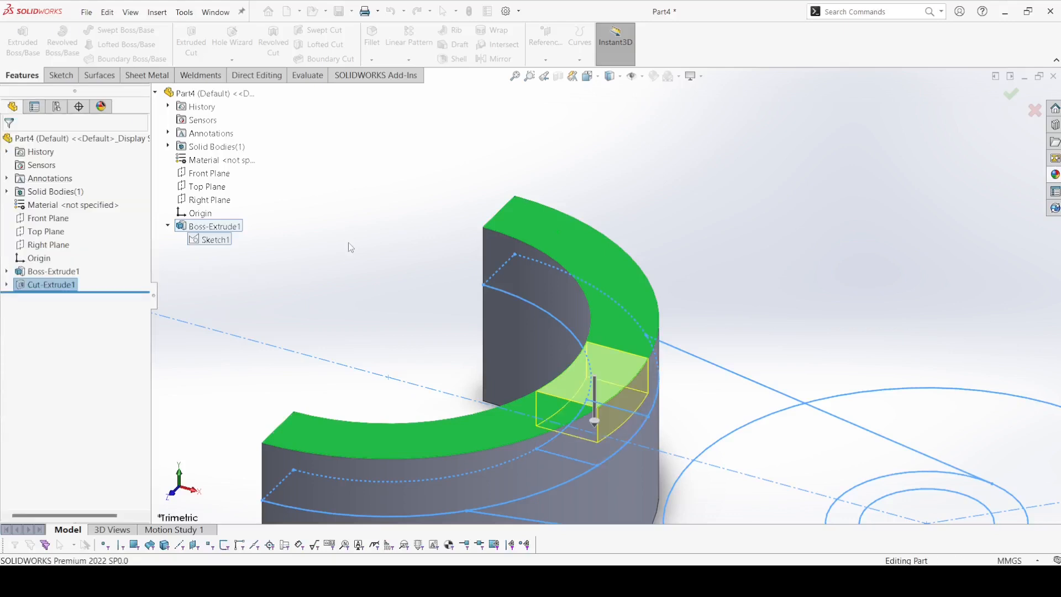
# Extrude the two tapered arm regions of Sketch1 between the half ring and the 30 mm circle 10 mm downward.
pyautogui.click(22, 40)
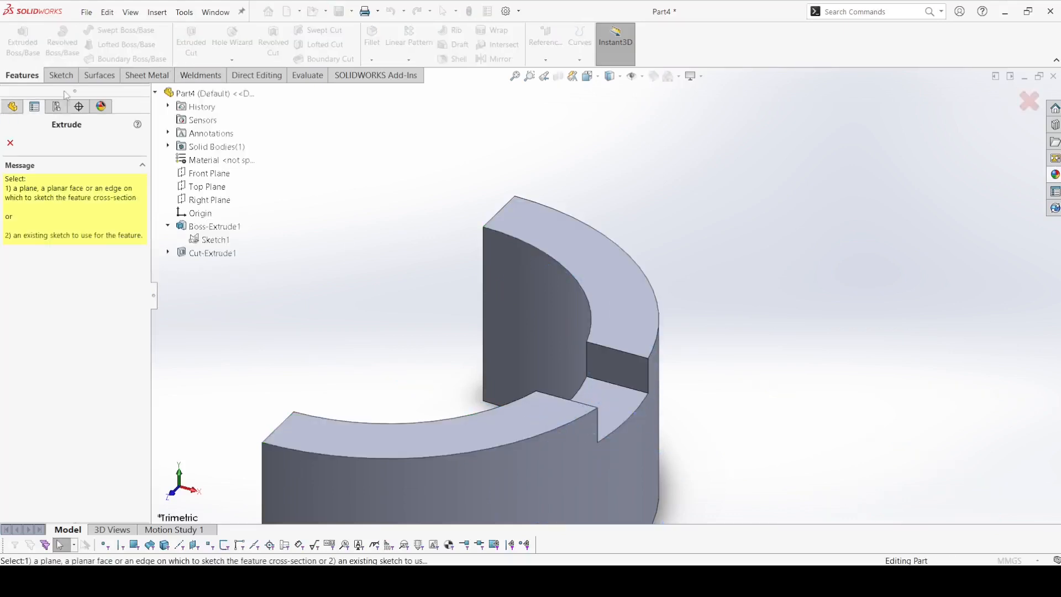
pyautogui.click(209, 240)
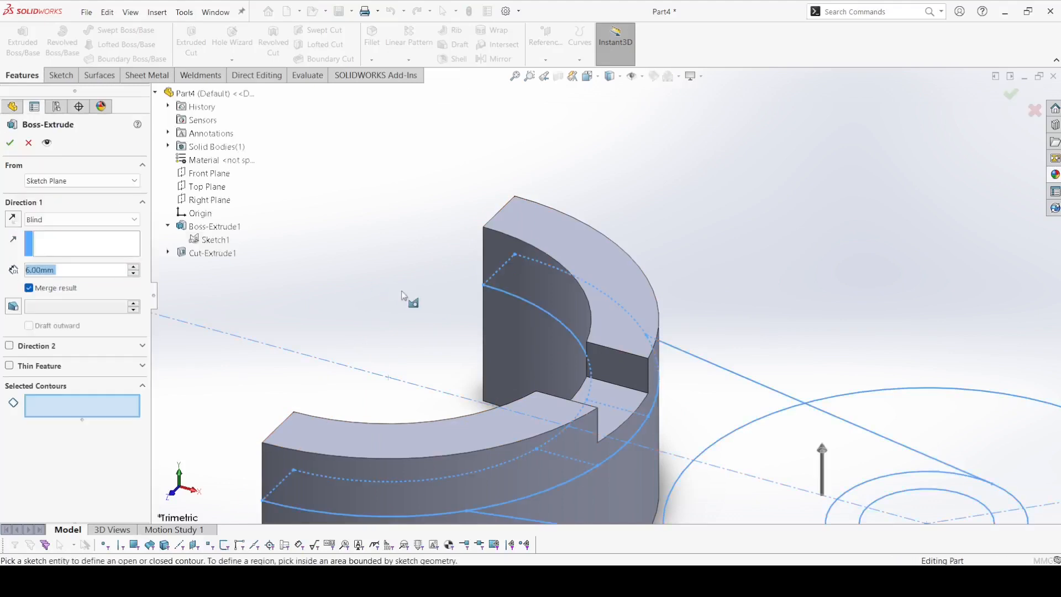
pyautogui.scroll(3, 601, 355)
pyautogui.click(670, 364)
pyautogui.click(695, 415)
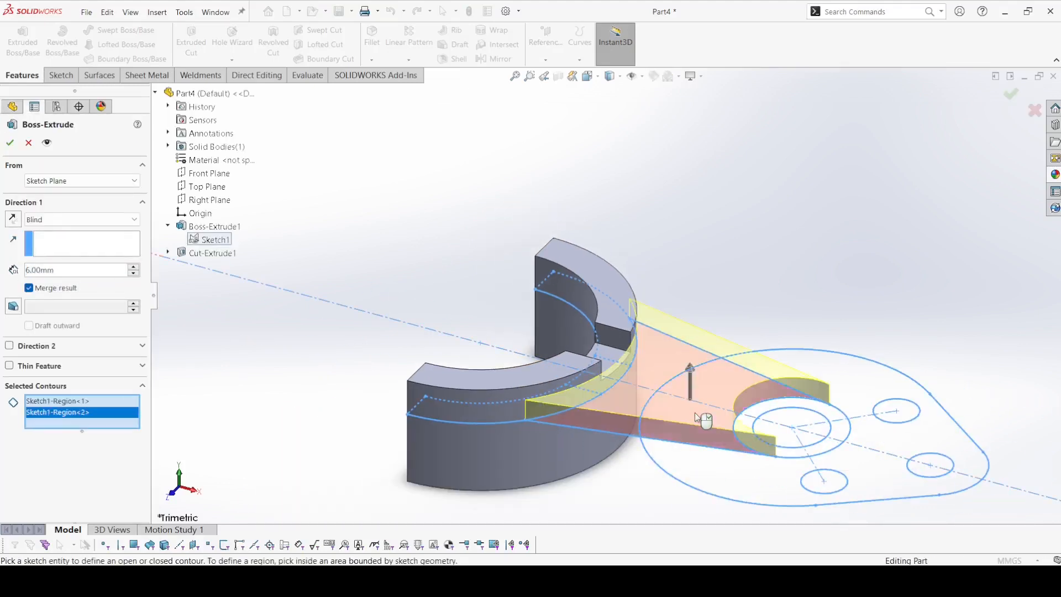
pyautogui.click(16, 220)
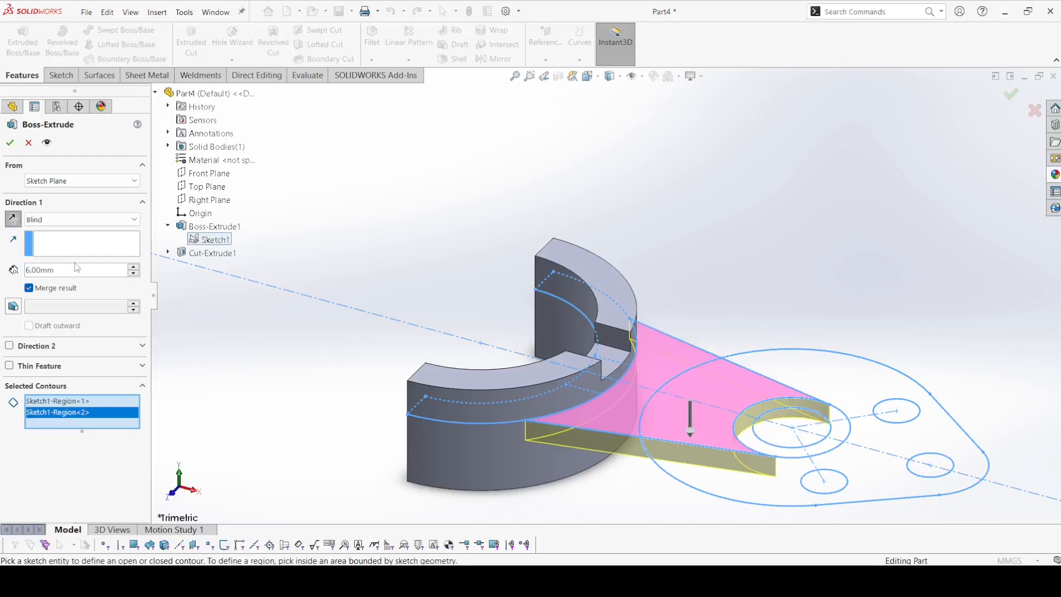
pyautogui.write('10')
pyautogui.press('Return')
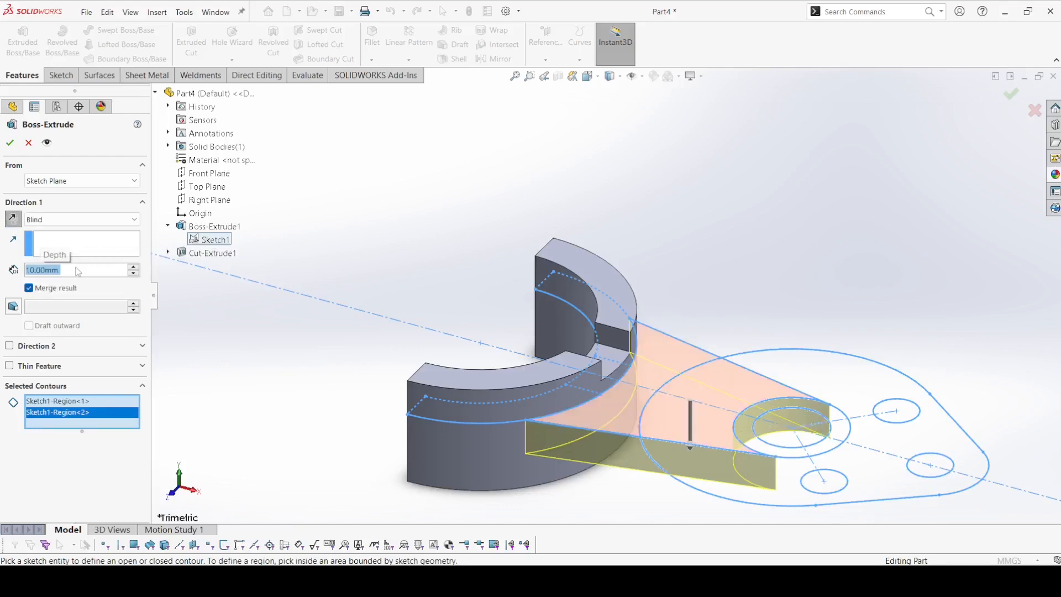
pyautogui.click(12, 142)
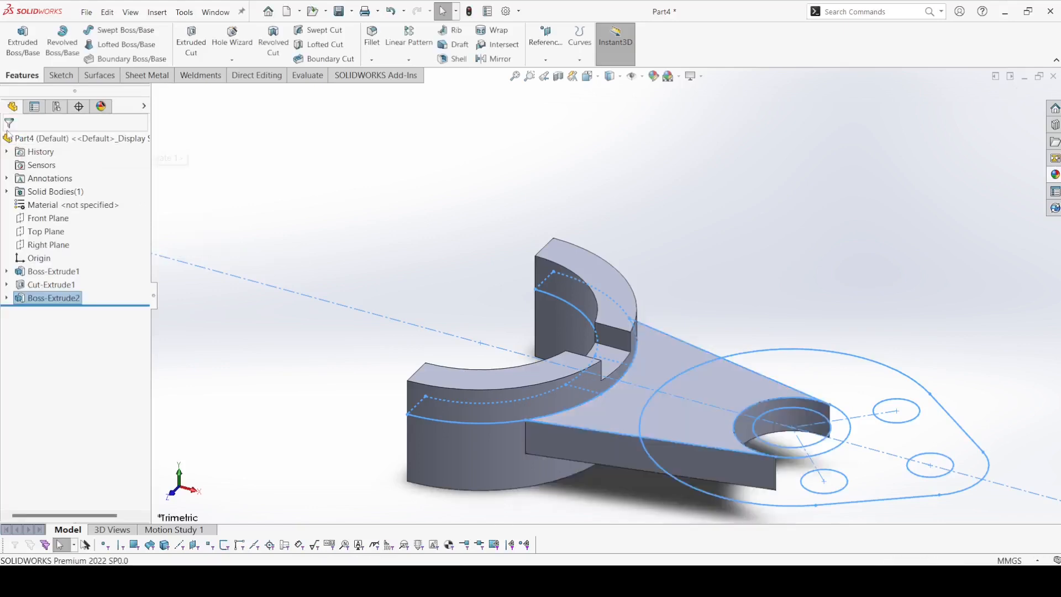
# Extrude the ring between Sketch1's central 20 mm and 30 mm circles 10 mm upward and 65+20-10 mm downward.
pyautogui.click(22, 45)
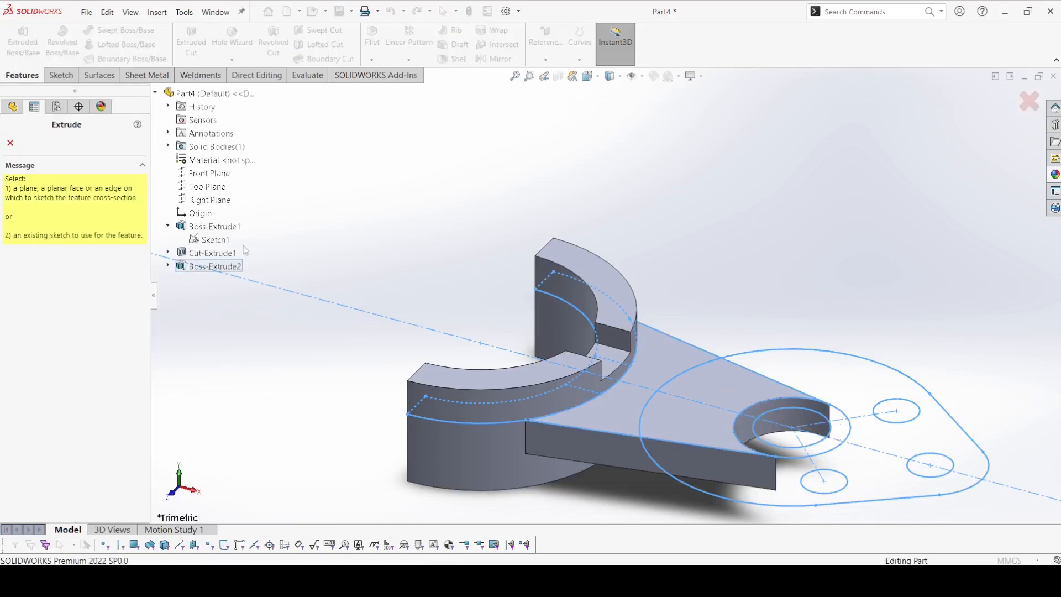
pyautogui.click(208, 238)
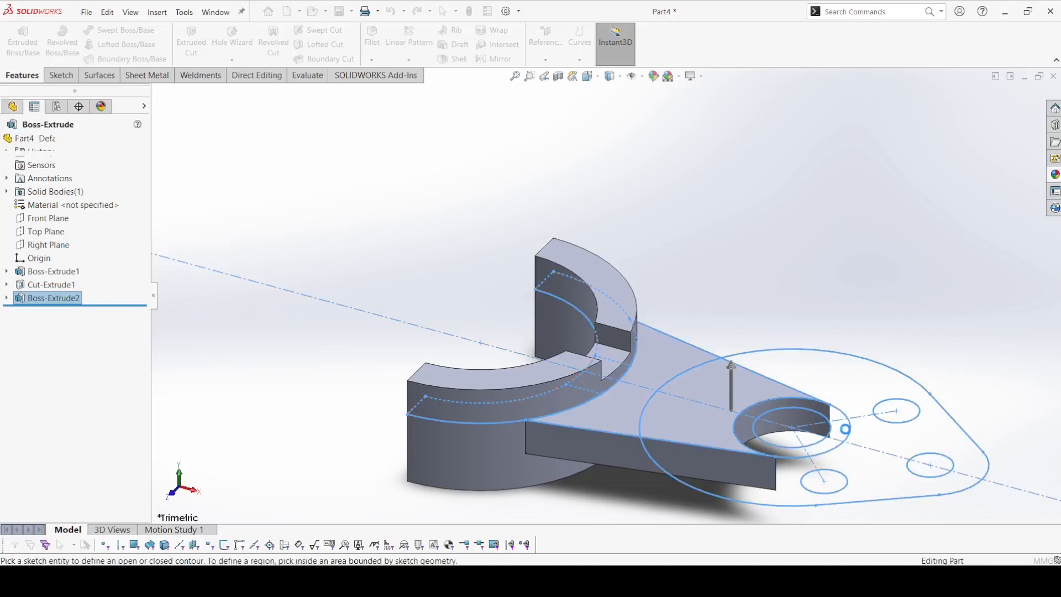
pyautogui.click(819, 430)
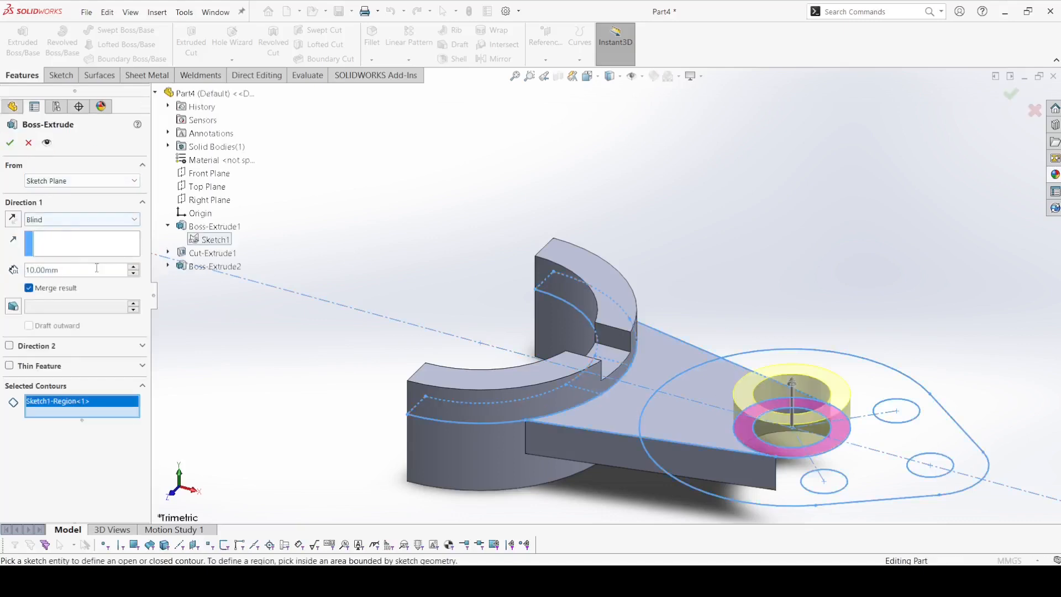
pyautogui.click(10, 346)
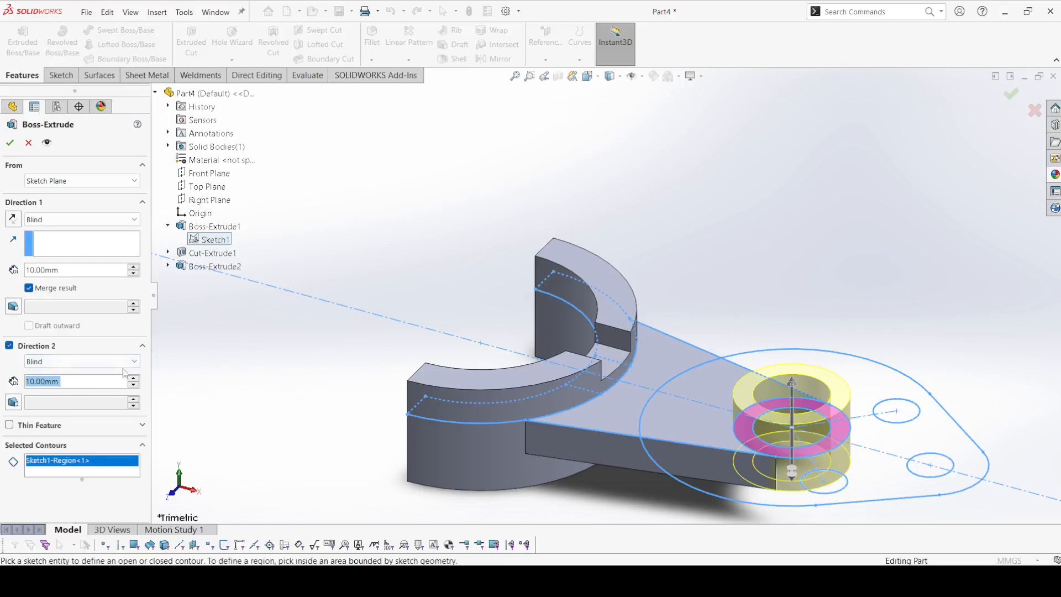
pyautogui.write('65+20')
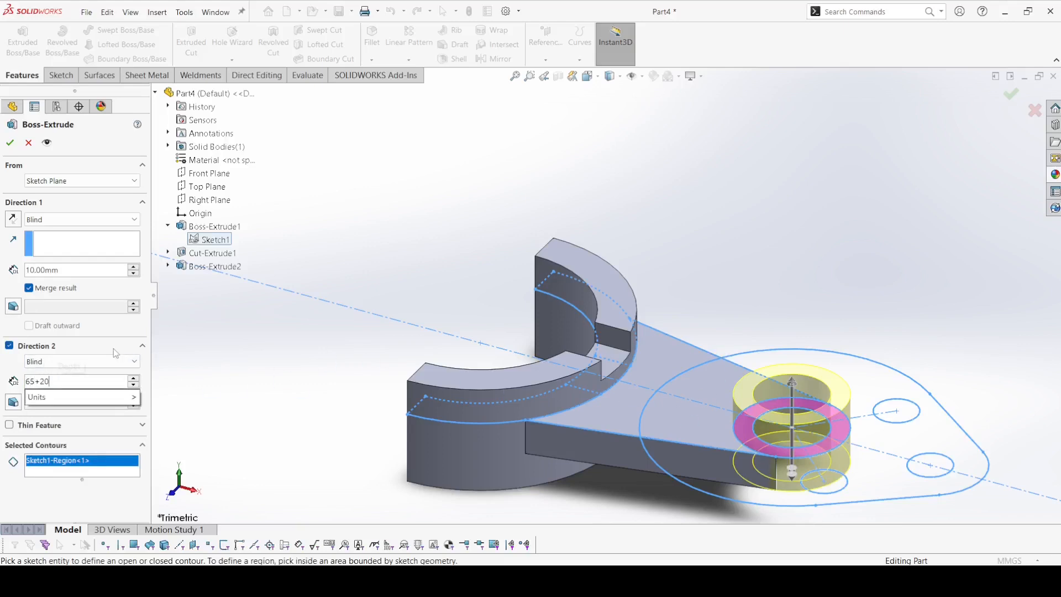
pyautogui.write('-10')
pyautogui.press('Return')
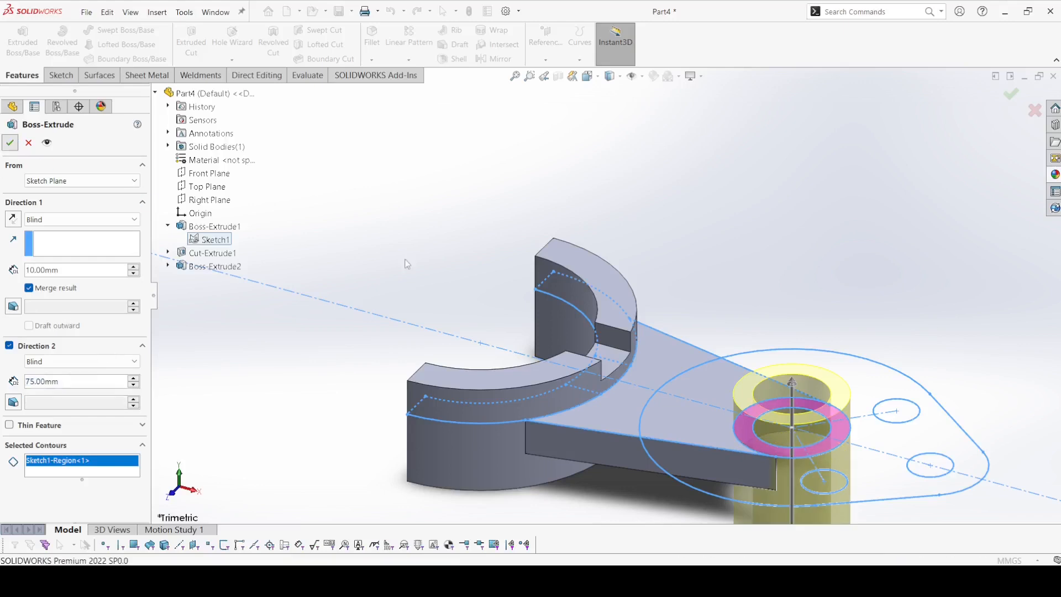
pyautogui.press('Return')
# Extrude the rounded plate regions of Sketch1 20 mm upward, starting from the tube's bottom face and leaving the holes open.
pyautogui.click(22, 44)
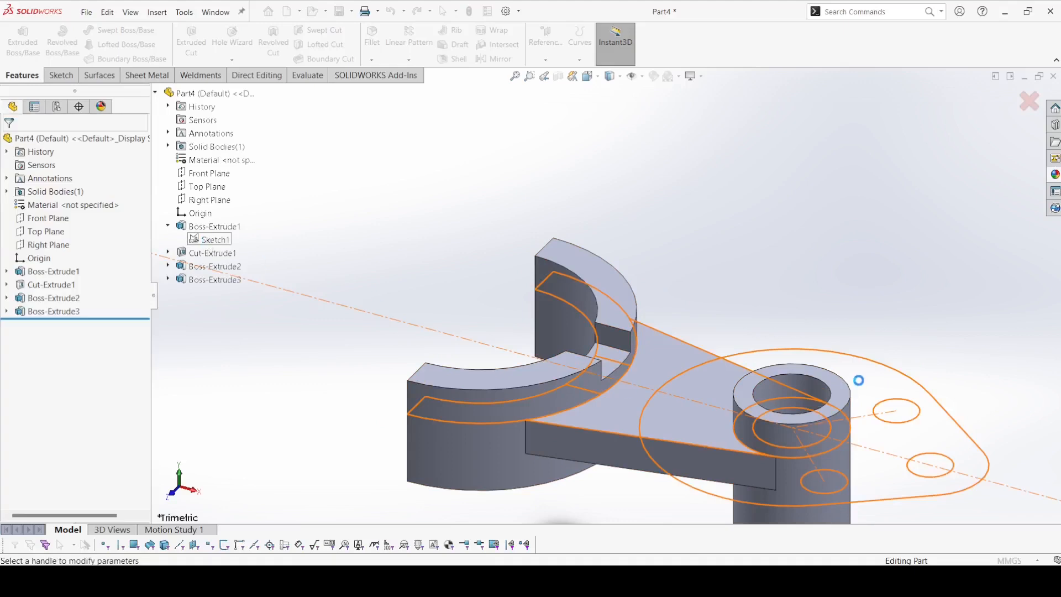
pyautogui.click(862, 374)
pyautogui.click(690, 388)
pyautogui.scroll(3, 691, 389)
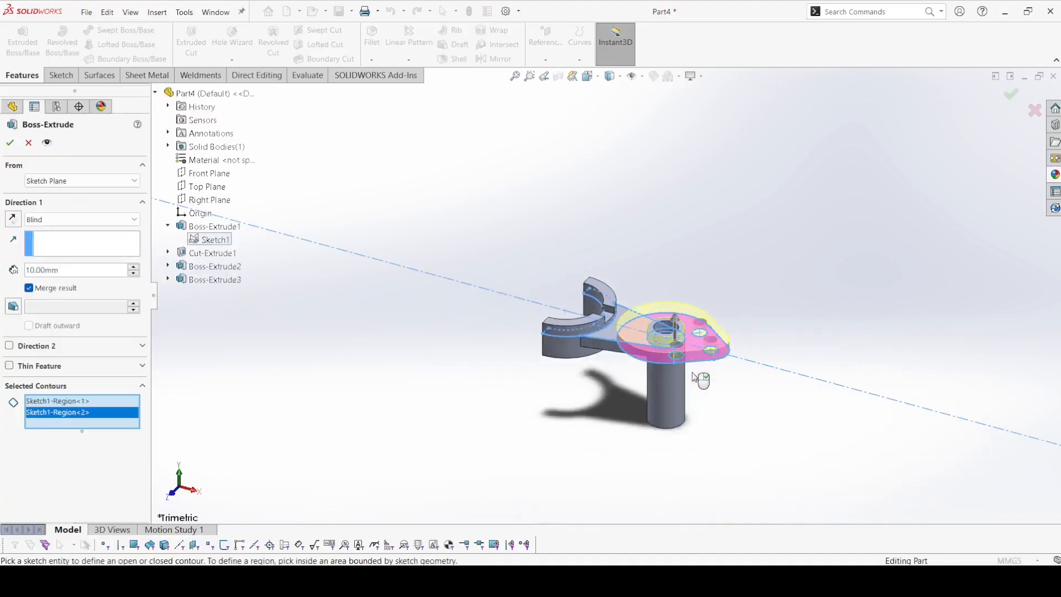
pyautogui.click(80, 180)
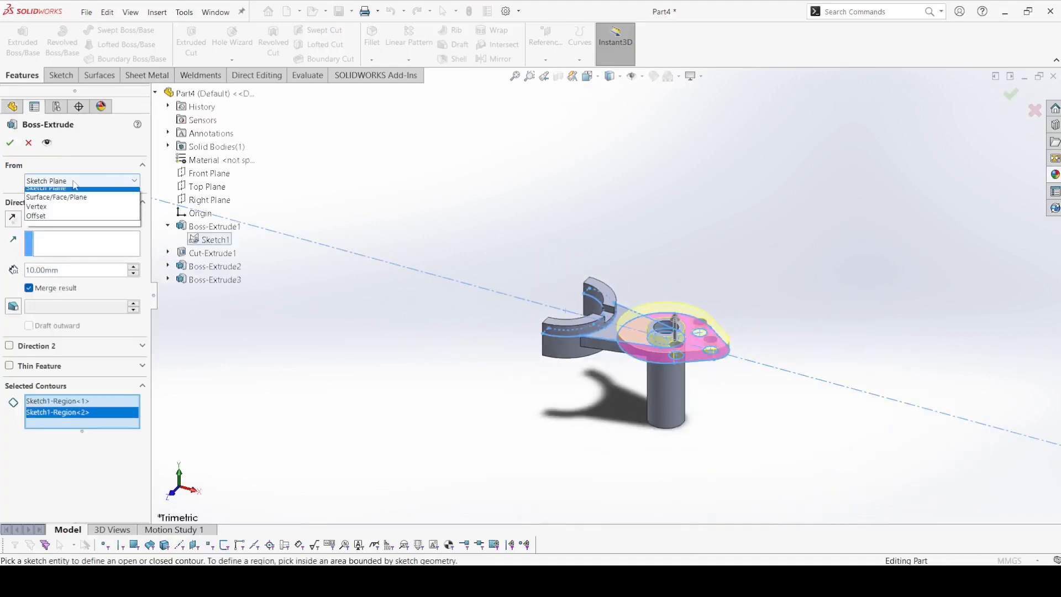
pyautogui.click(55, 200)
pyautogui.moveTo(718, 437); pyautogui.dragTo(785, 449, button='middle')
pyautogui.scroll(-8, 786, 449)
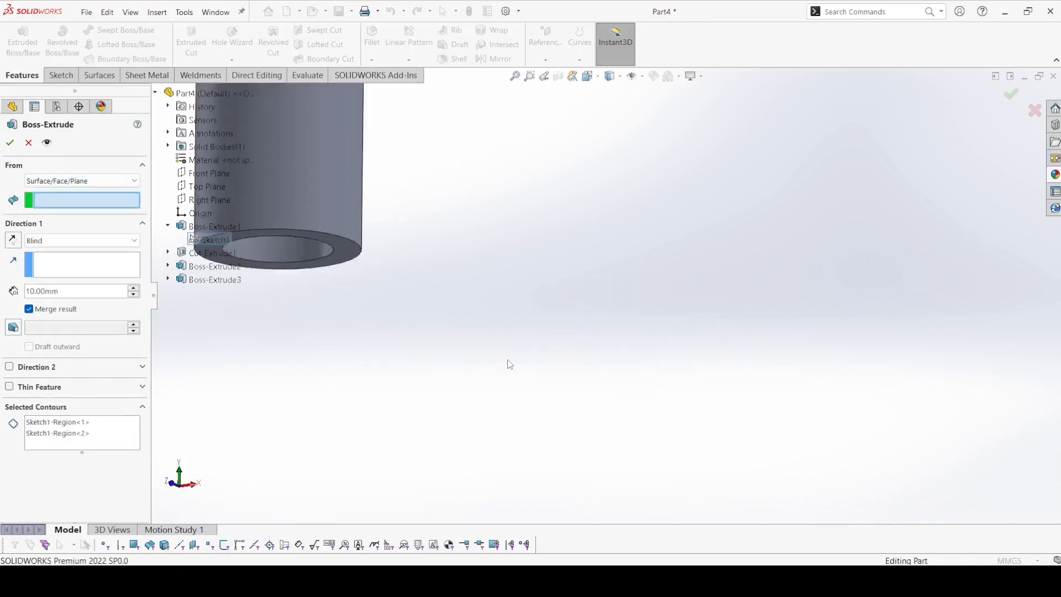
pyautogui.click(281, 190)
pyautogui.scroll(6, 397, 244)
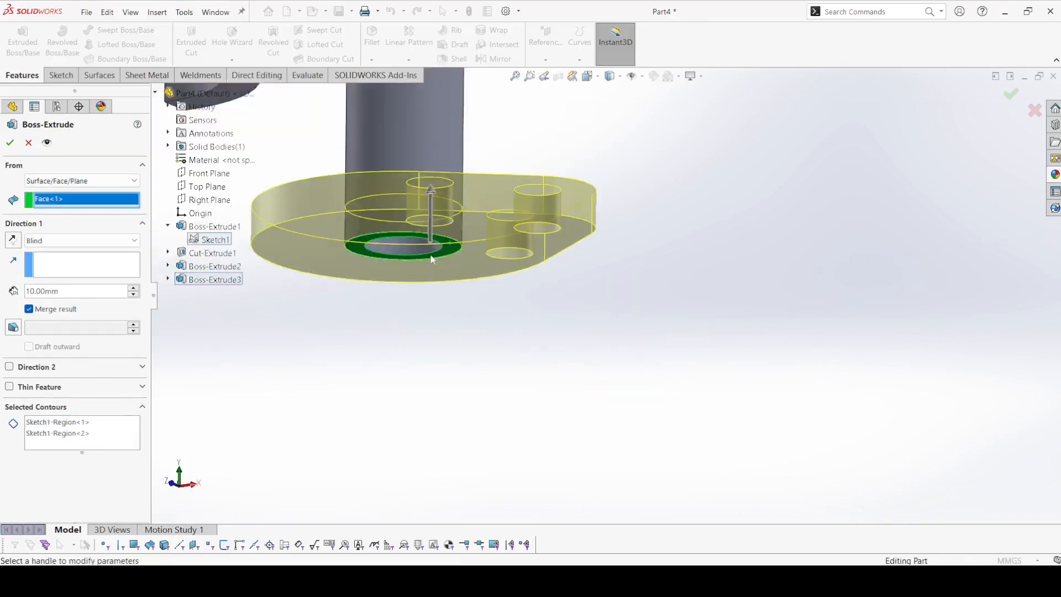
pyautogui.write('20')
pyautogui.press('Return')
pyautogui.click(10, 144)
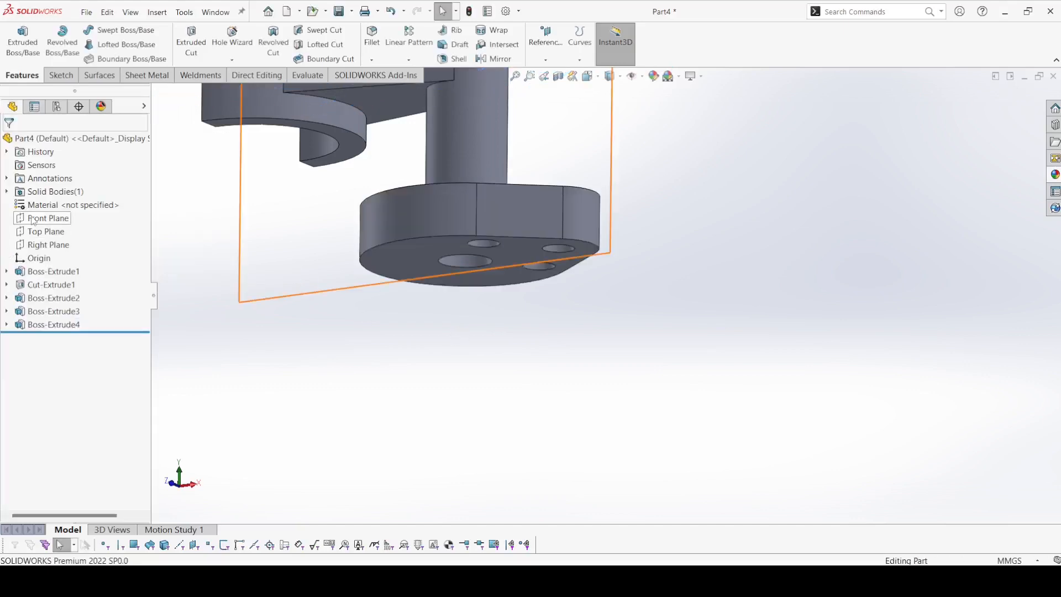
# Start a sketch on the Front plane and draw a line from the half ring's lower outer corner to the base plate's nearest upper corner.
pyautogui.click(33, 220)
pyautogui.click(71, 201)
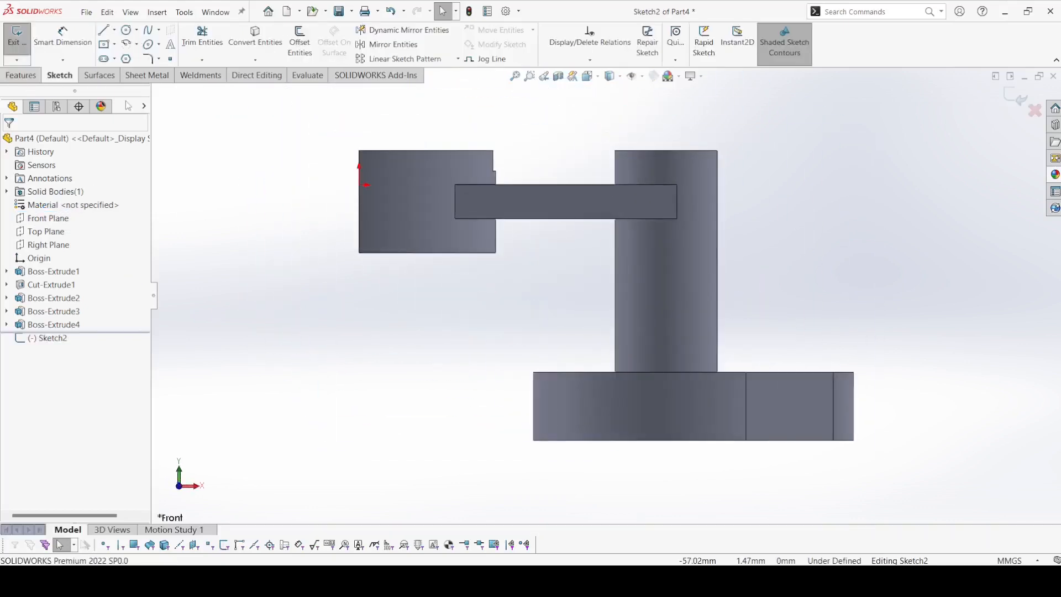
pyautogui.click(496, 252)
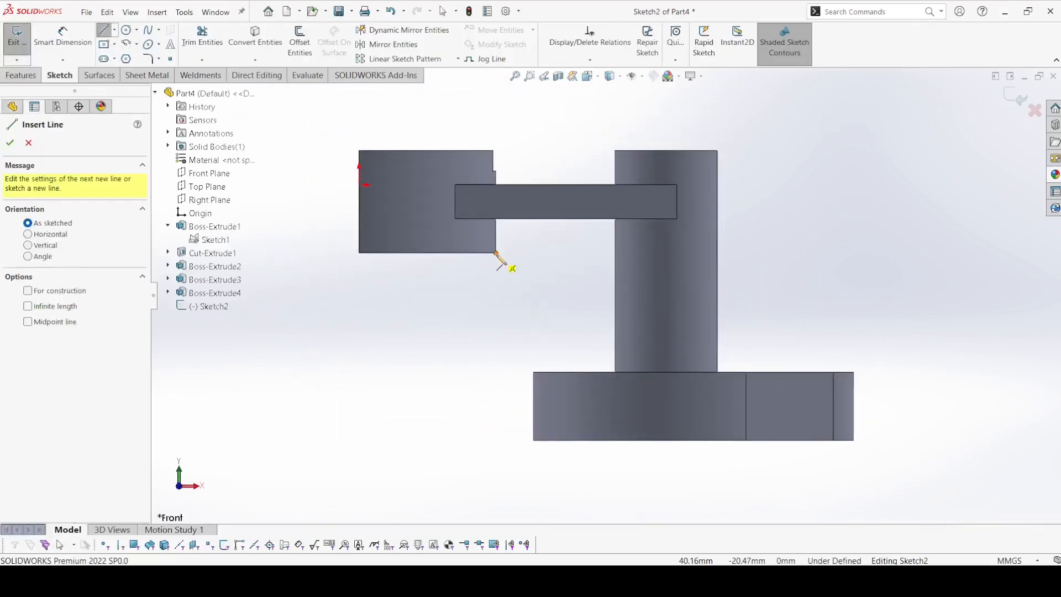
pyautogui.scroll(-3, 541, 378)
pyautogui.click(534, 373)
# Sketch a horizontal line about 2 mm long from the sloped line's lower end along the base plate's top edge.
pyautogui.click(569, 359)
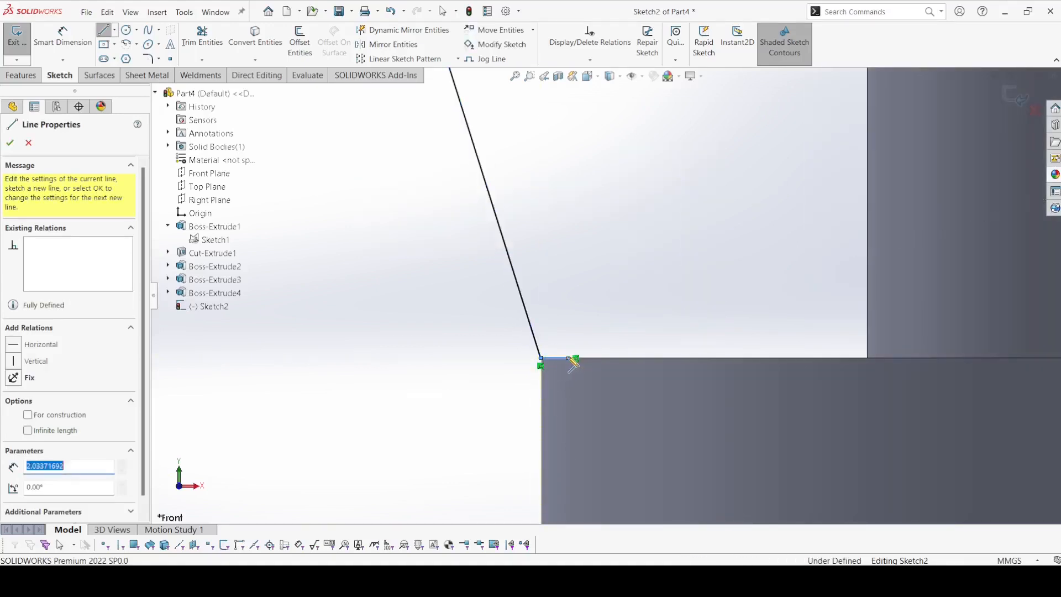
pyautogui.rightClick(569, 358)
pyautogui.click(635, 380)
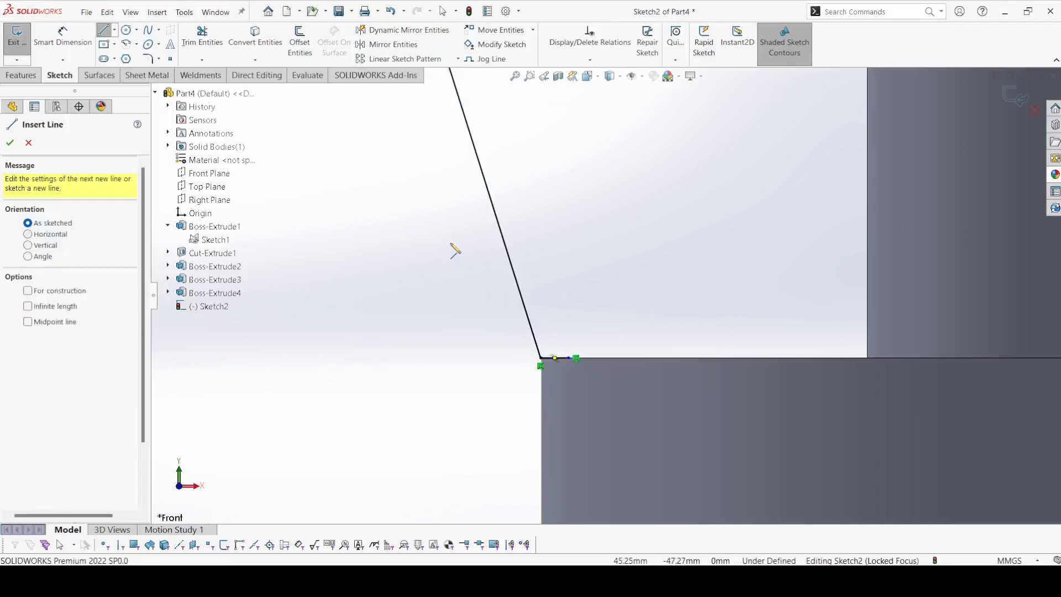
# Sketch a horizontal line about 2 mm long from the sloped line's upper end along the half ring's lower edge.
pyautogui.scroll(2, 595, 330)
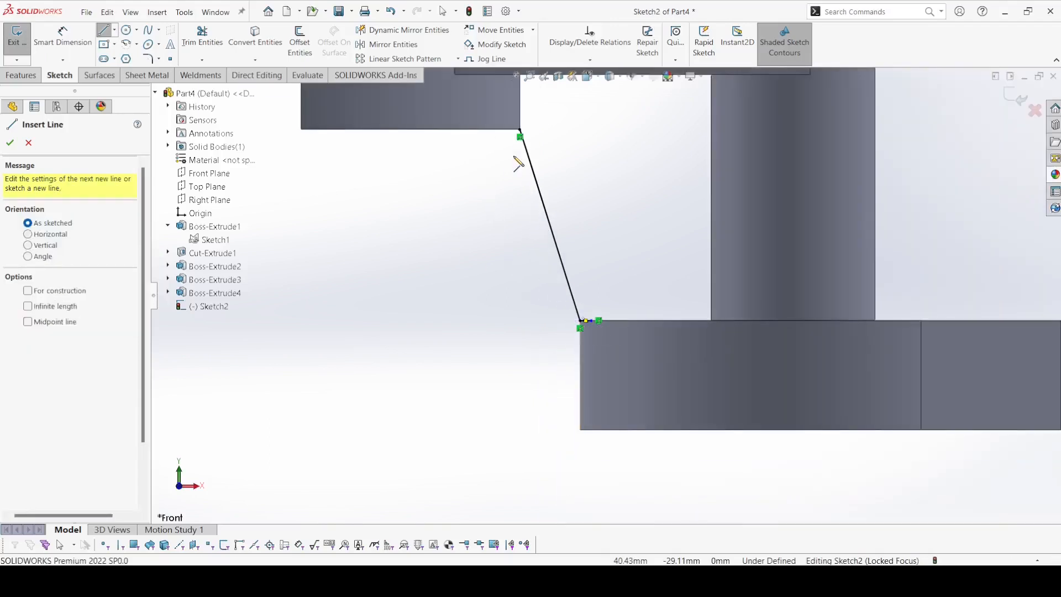
pyautogui.scroll(-2, 517, 163)
pyautogui.click(566, 161)
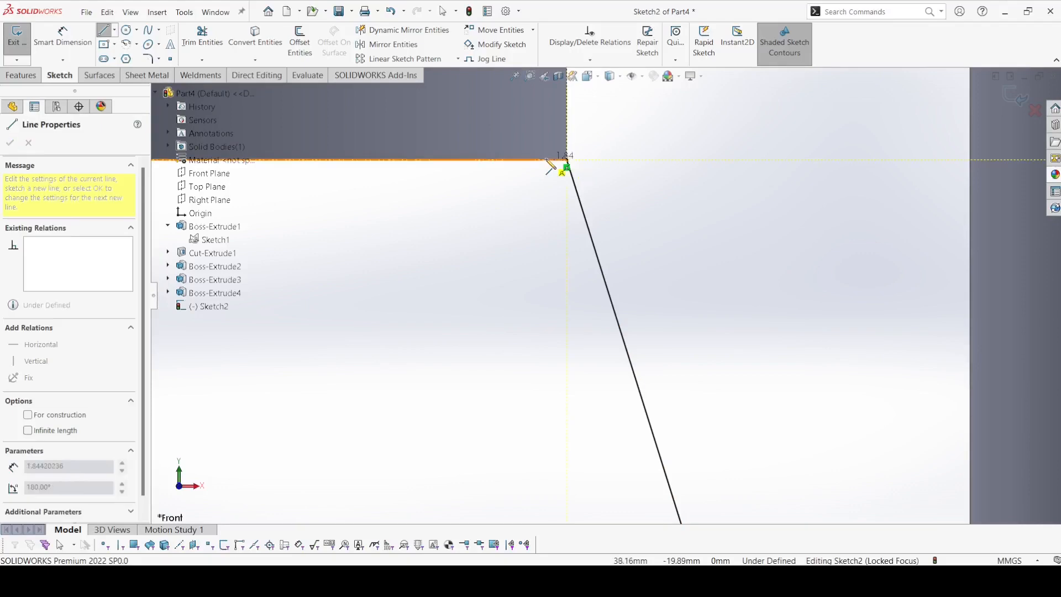
pyautogui.rightClick(552, 164)
pyautogui.click(552, 165)
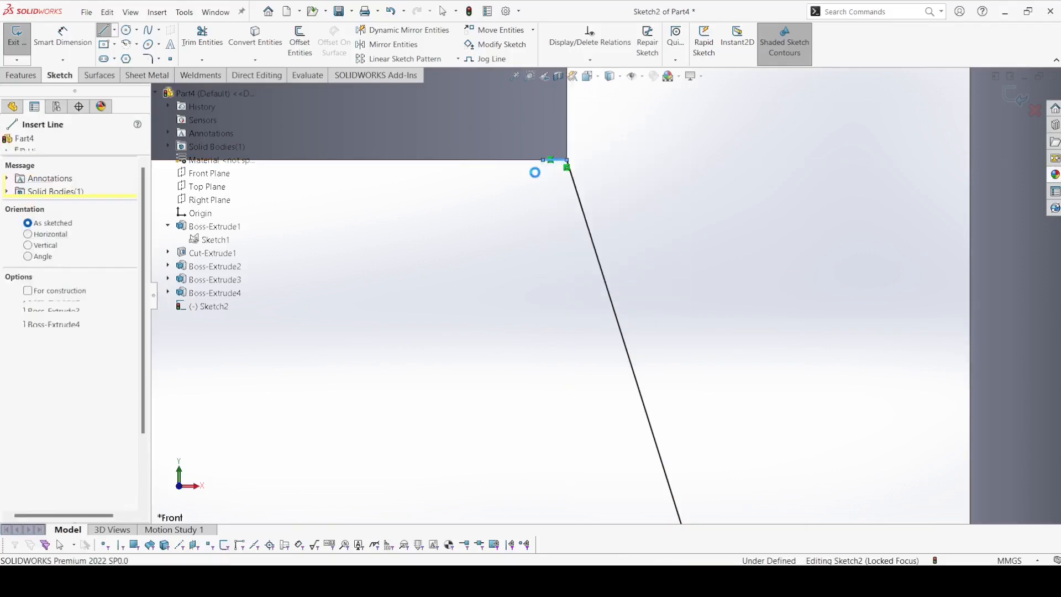
# Dimension the short horizontal lines at the sloped line's upper and lower ends to 3 mm each.
pyautogui.click(557, 160)
pyautogui.click(549, 198)
pyautogui.write('3')
pyautogui.press('Return')
pyautogui.scroll(5, 559, 246)
pyautogui.scroll(-6, 672, 364)
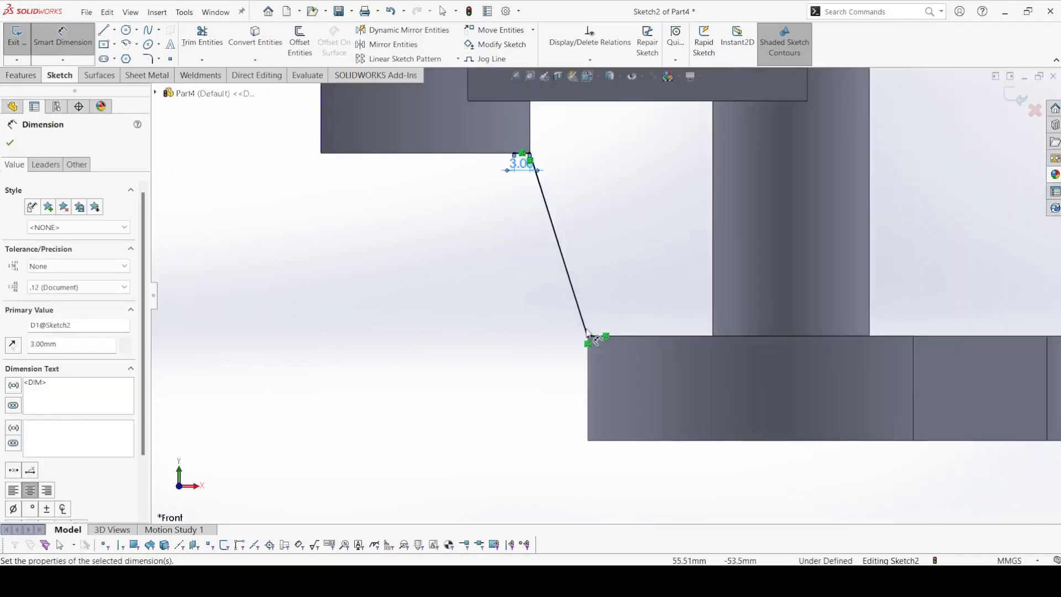
pyautogui.click(628, 338)
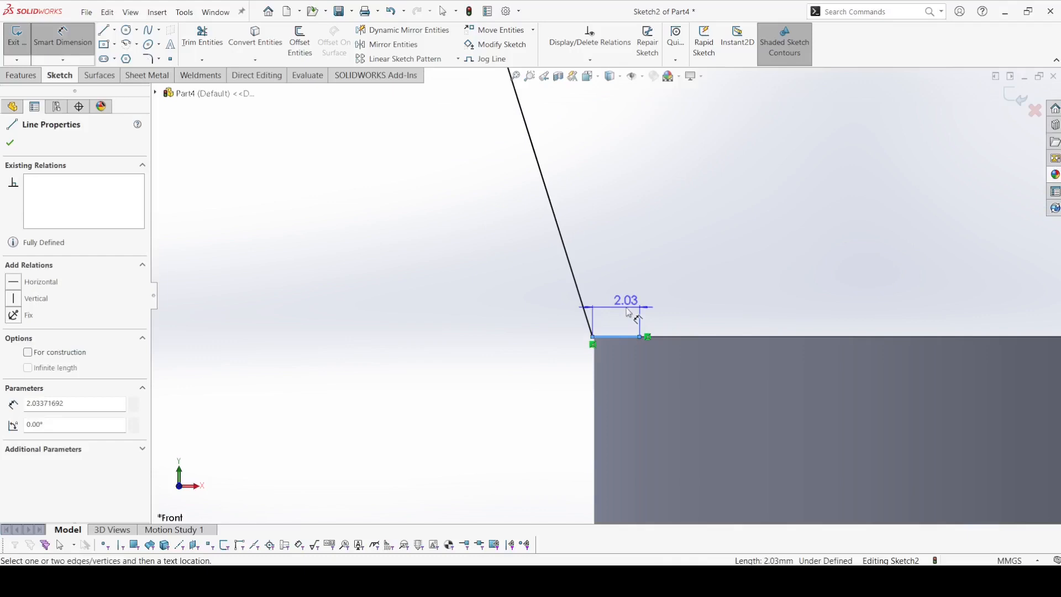
pyautogui.click(623, 302)
pyautogui.press('Return')
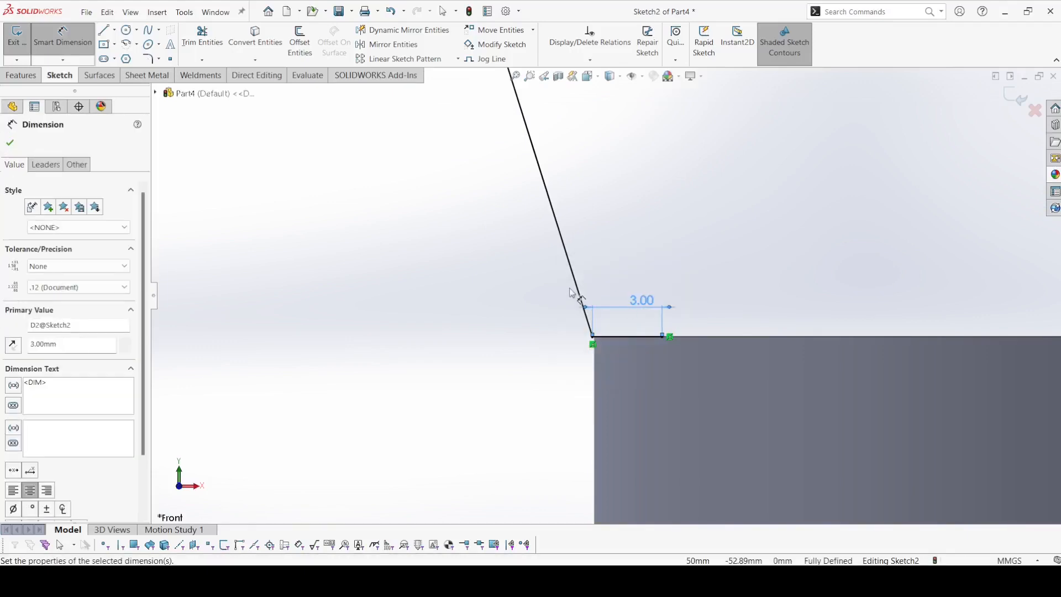
# Create a 10 mm thick rib from the open sketch, thickened on both sides and filling toward the tube.
pyautogui.scroll(4, 610, 298)
pyautogui.click(13, 78)
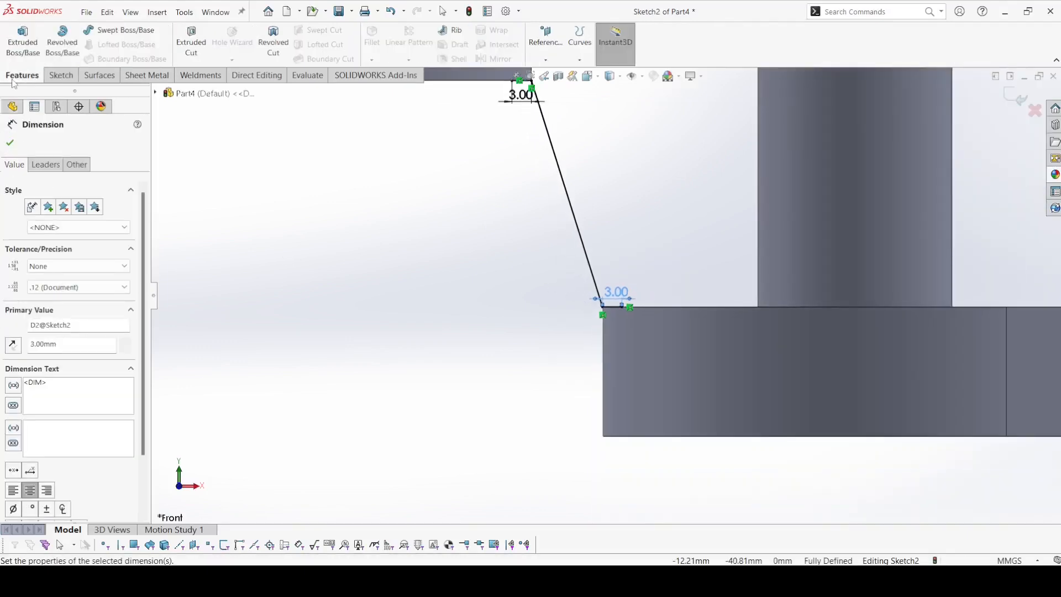
pyautogui.click(21, 44)
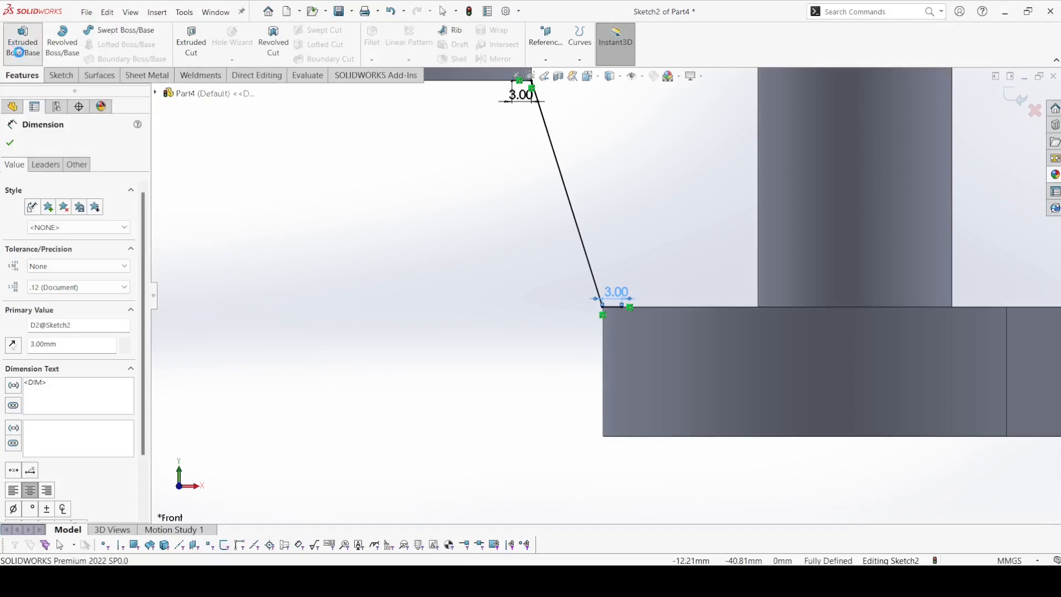
pyautogui.click(29, 143)
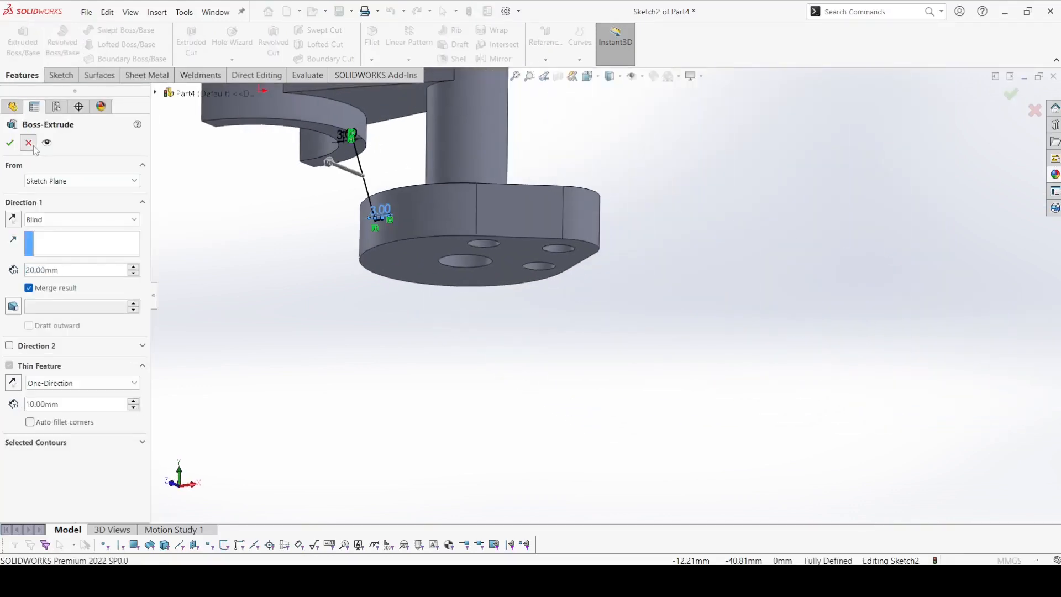
pyautogui.click(452, 30)
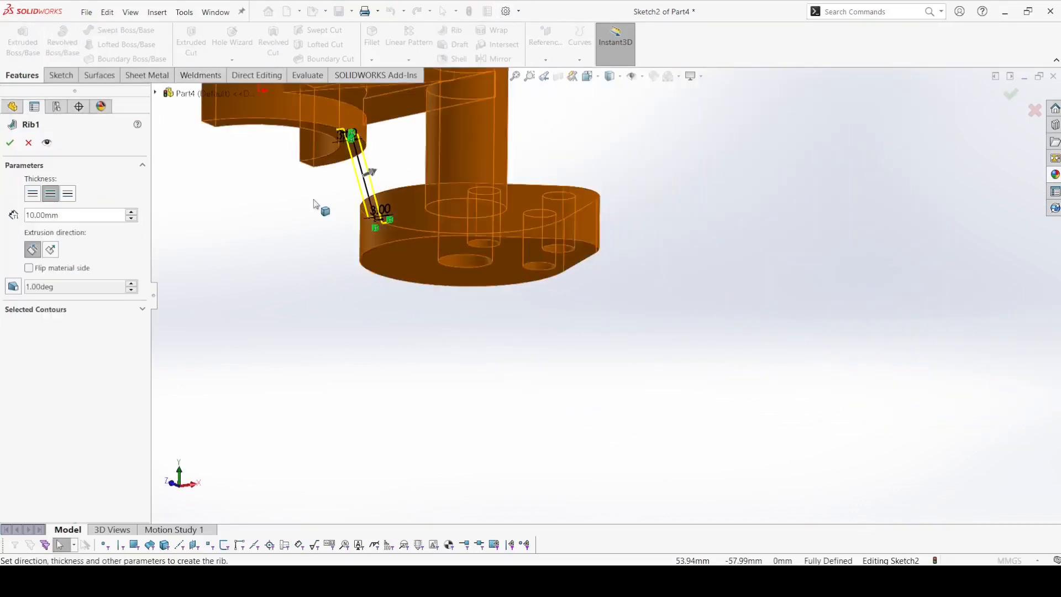
pyautogui.moveTo(213, 230); pyautogui.dragTo(154, 264, button='middle')
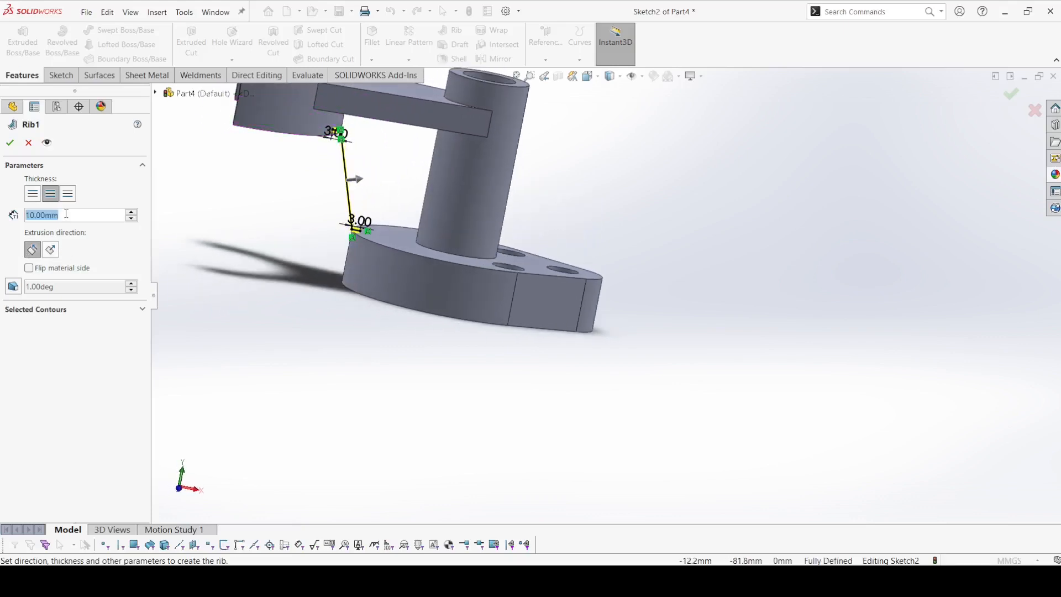
pyautogui.click(11, 143)
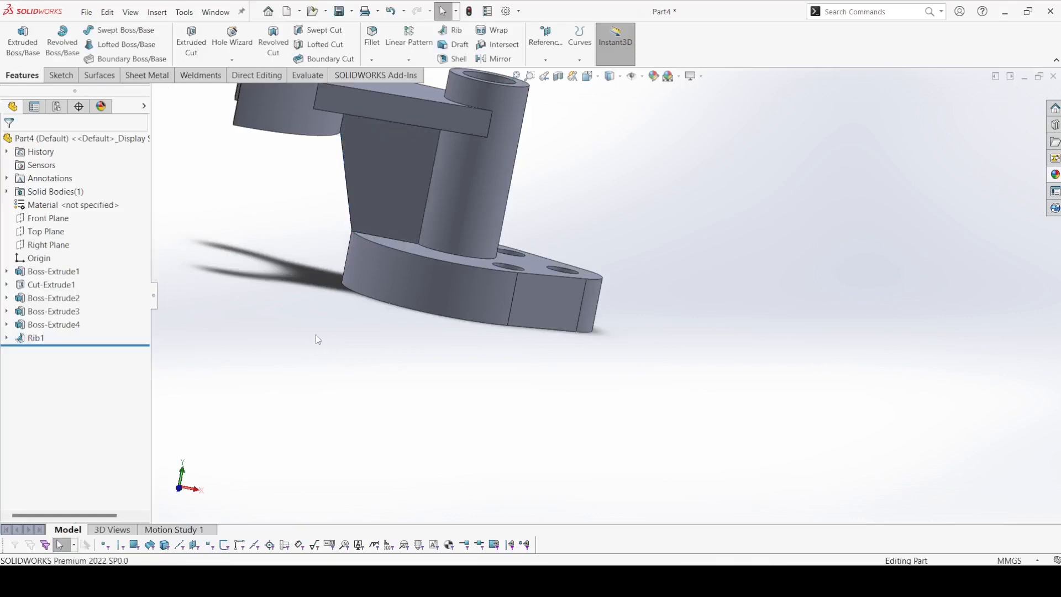
# Start a sketch on the Front plane and draw a center rectangle about 16 by 20 mm on the vertical tube below the arm.
pyautogui.click(48, 218)
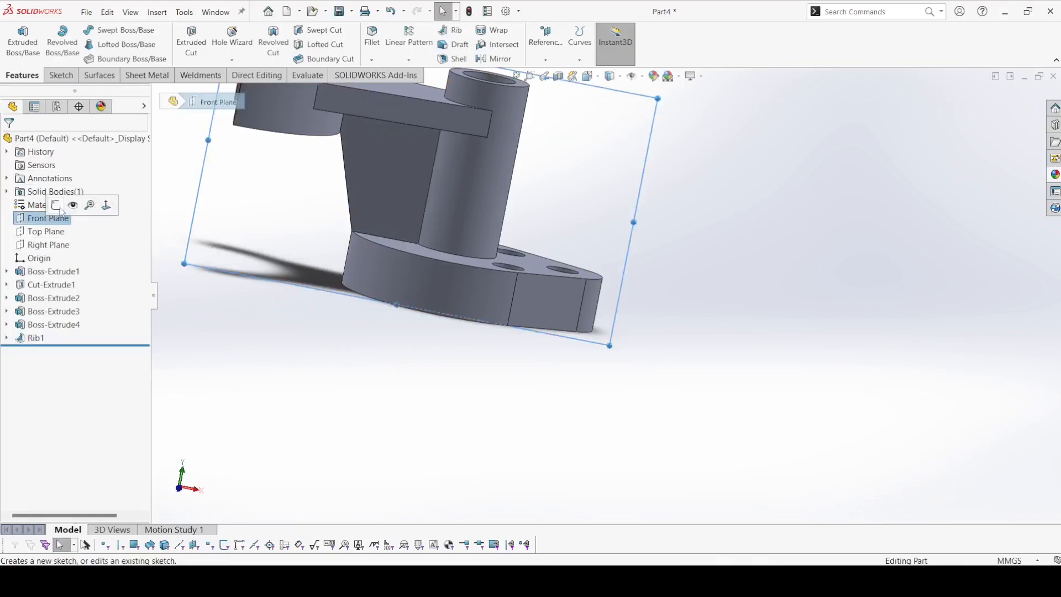
pyautogui.click(62, 206)
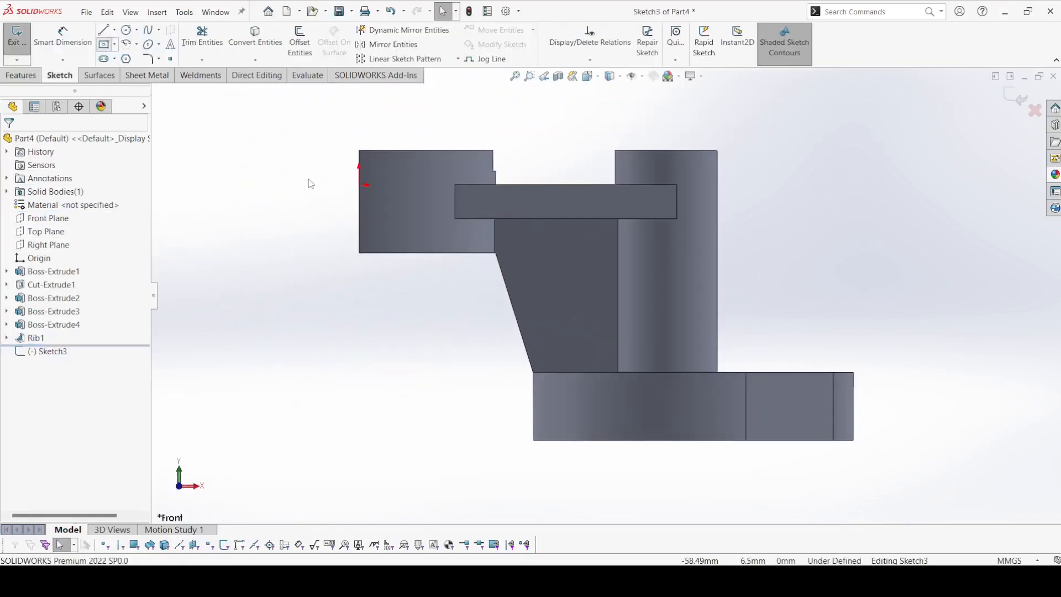
pyautogui.click(672, 301)
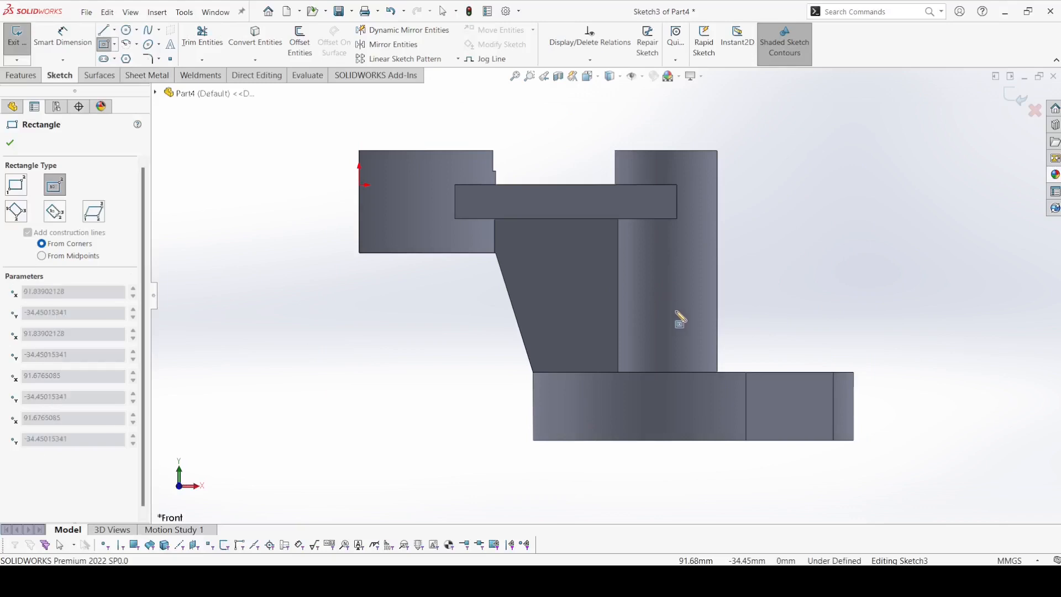
pyautogui.click(699, 337)
# Dimension the rectangle's top edge 30 mm below the tube's top edge.
pyautogui.click(62, 37)
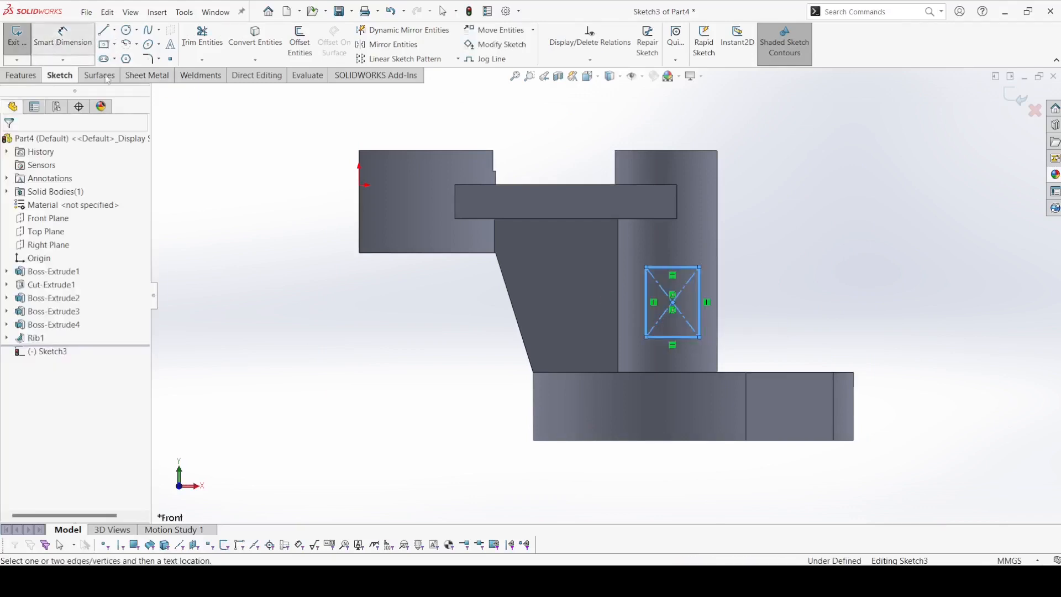
pyautogui.click(678, 273)
pyautogui.click(661, 150)
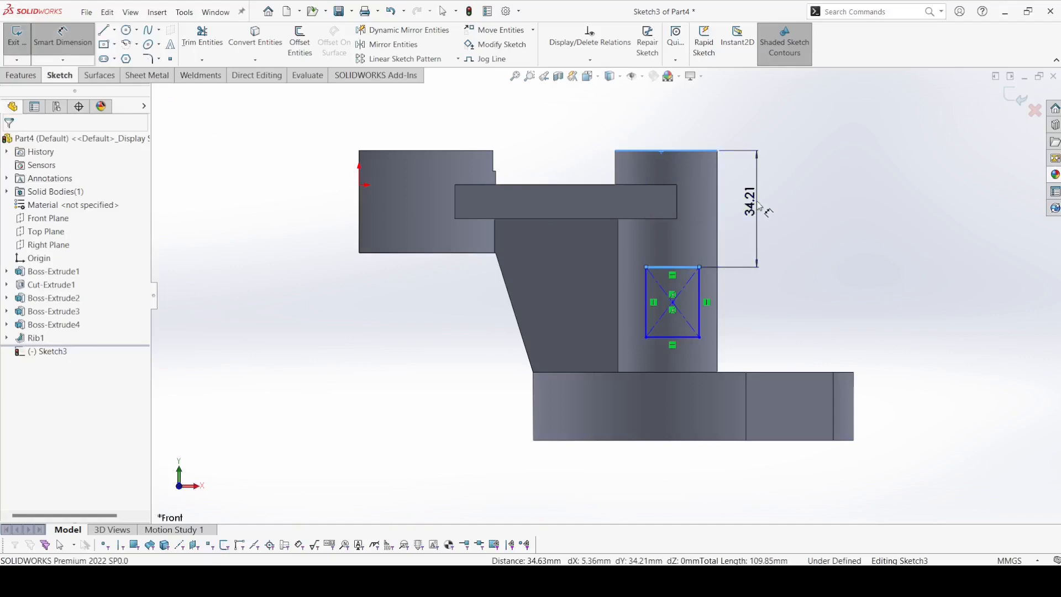
pyautogui.click(759, 206)
pyautogui.write('30')
pyautogui.press('Return')
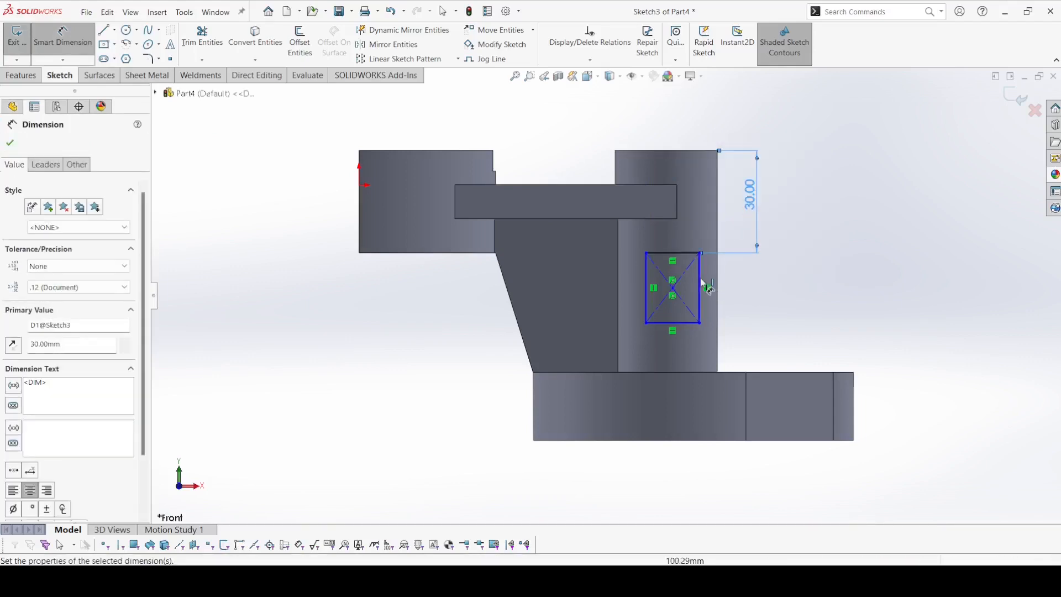
# Dimension the rectangle to 18 mm high and 12 mm wide.
pyautogui.click(711, 286)
pyautogui.click(748, 288)
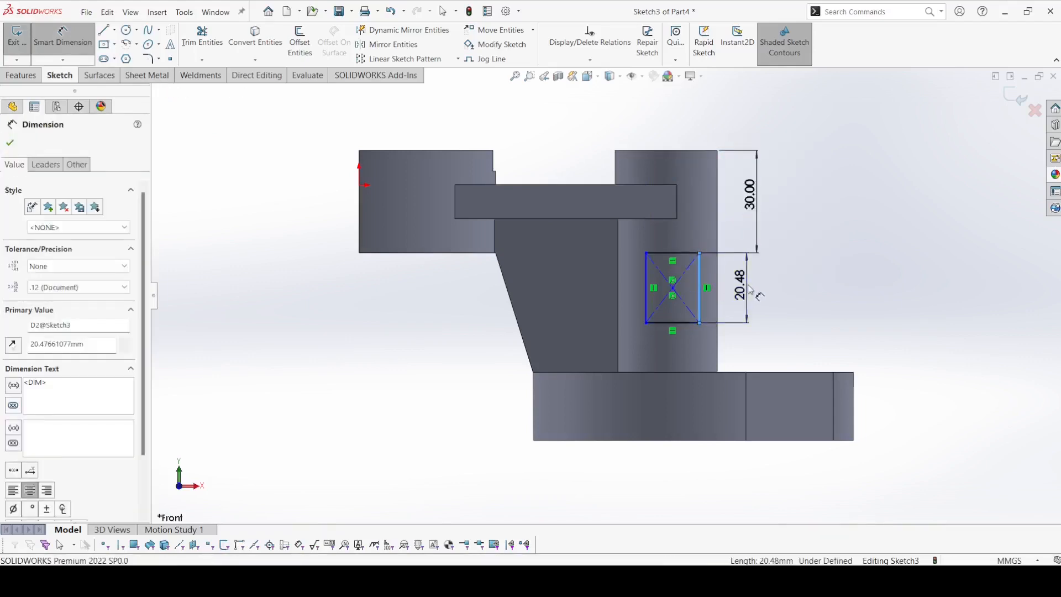
pyautogui.write('18')
pyautogui.press('Return')
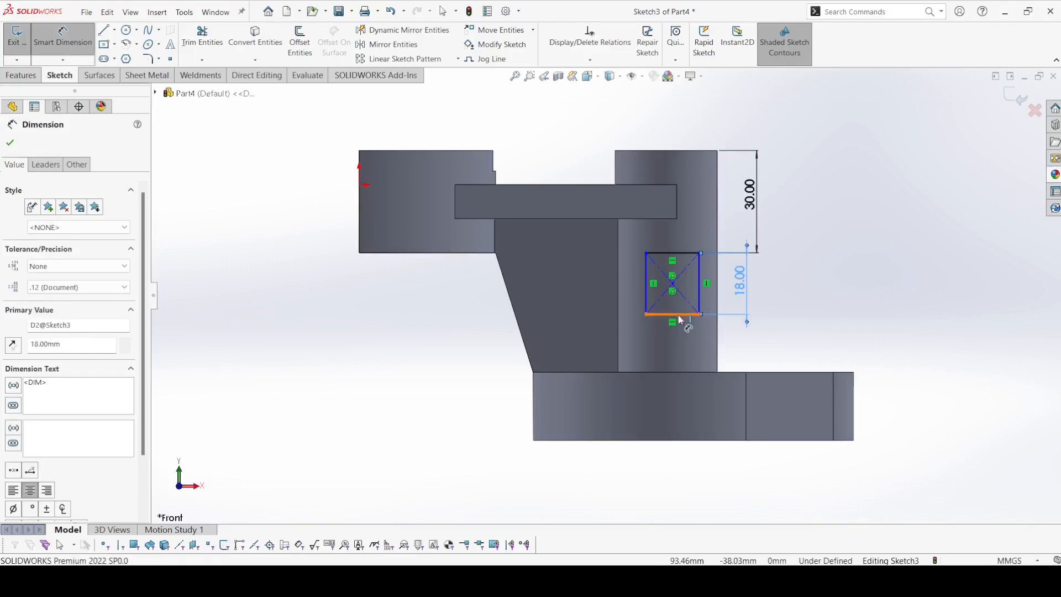
pyautogui.click(679, 319)
pyautogui.click(671, 342)
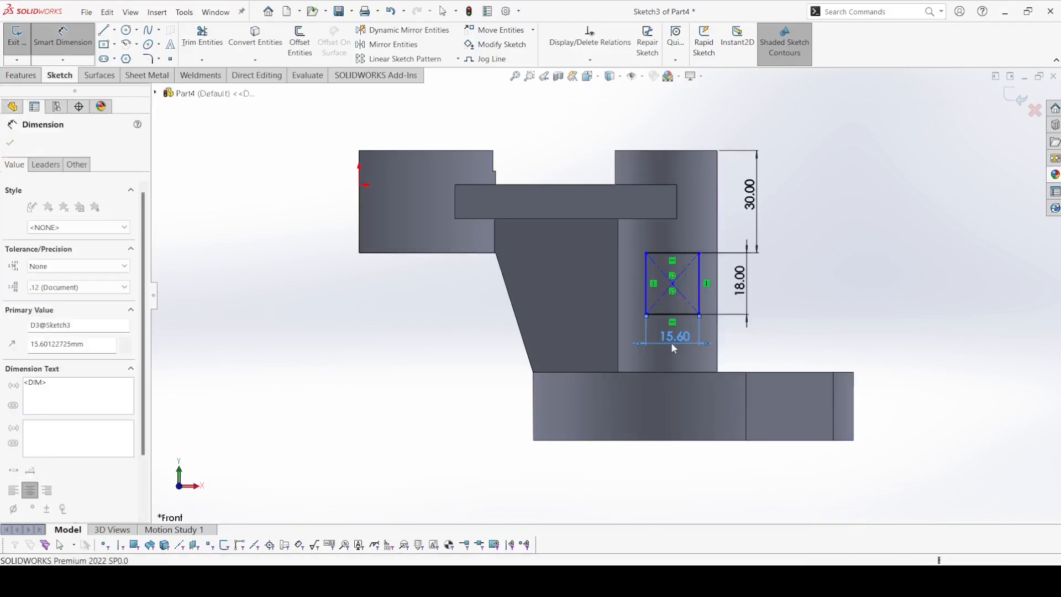
pyautogui.write('12')
pyautogui.press('Return')
# Dimension the rectangle's center point 90 mm horizontally from the origin.
pyautogui.click(679, 285)
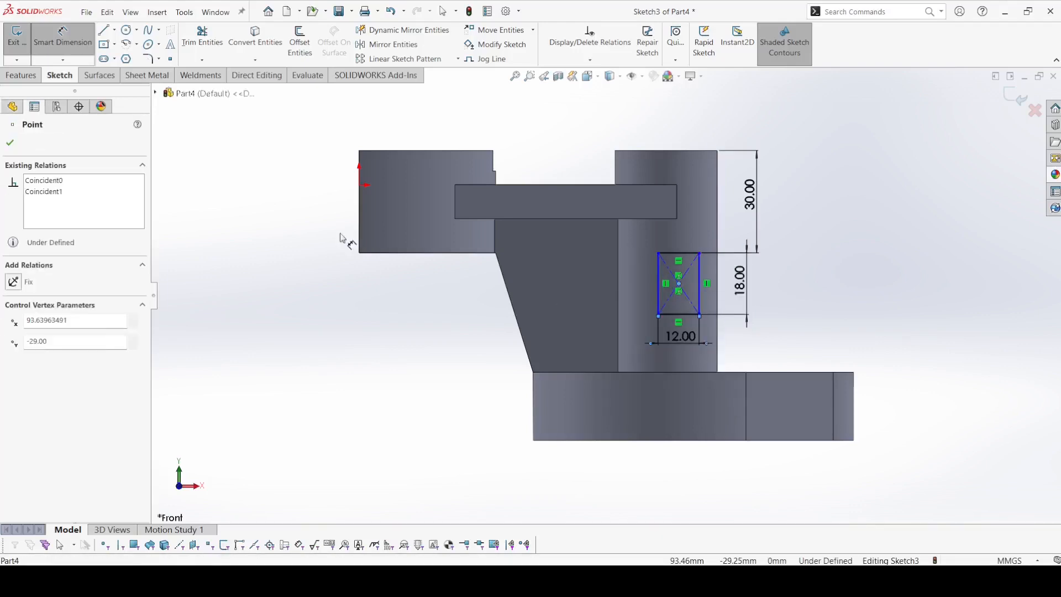
pyautogui.click(360, 186)
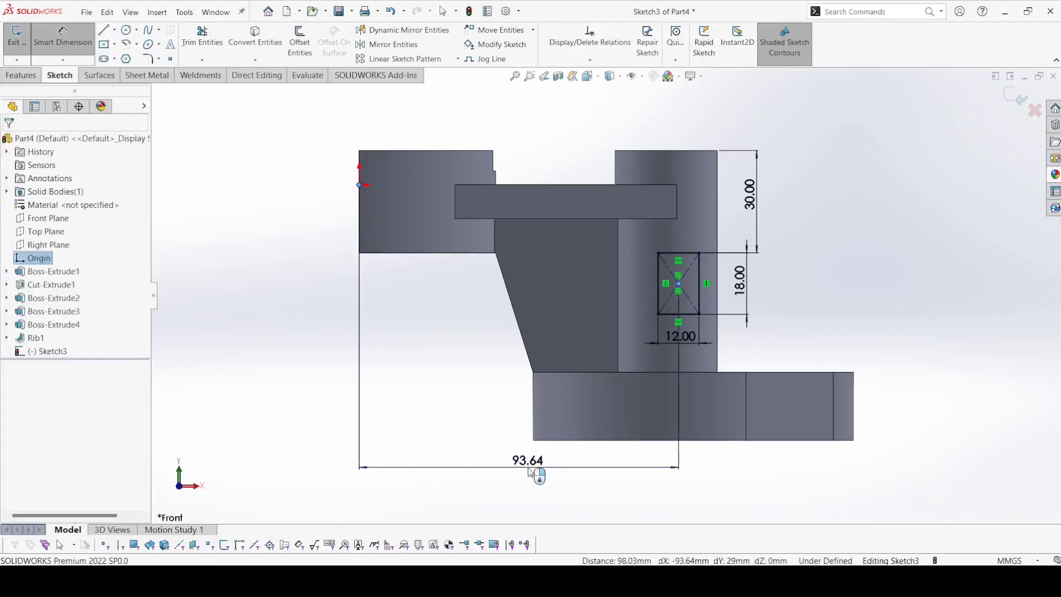
pyautogui.click(530, 471)
pyautogui.write('90')
pyautogui.press('Return')
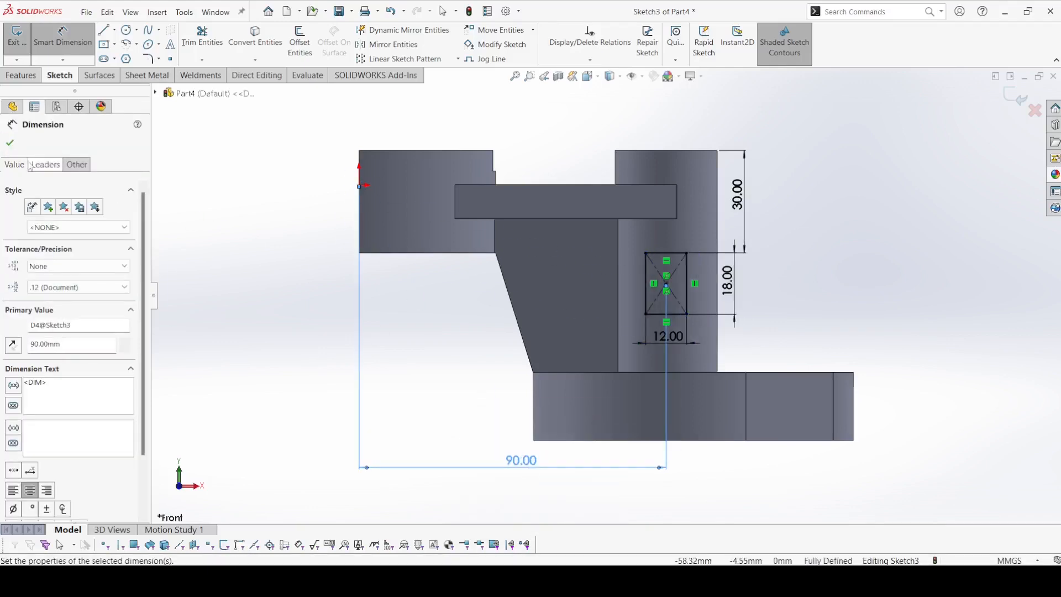
pyautogui.click(11, 143)
# Cut the 12 by 18 mm rectangle through the tube with an Extruded Cut set to Through All - Both.
pyautogui.click(21, 75)
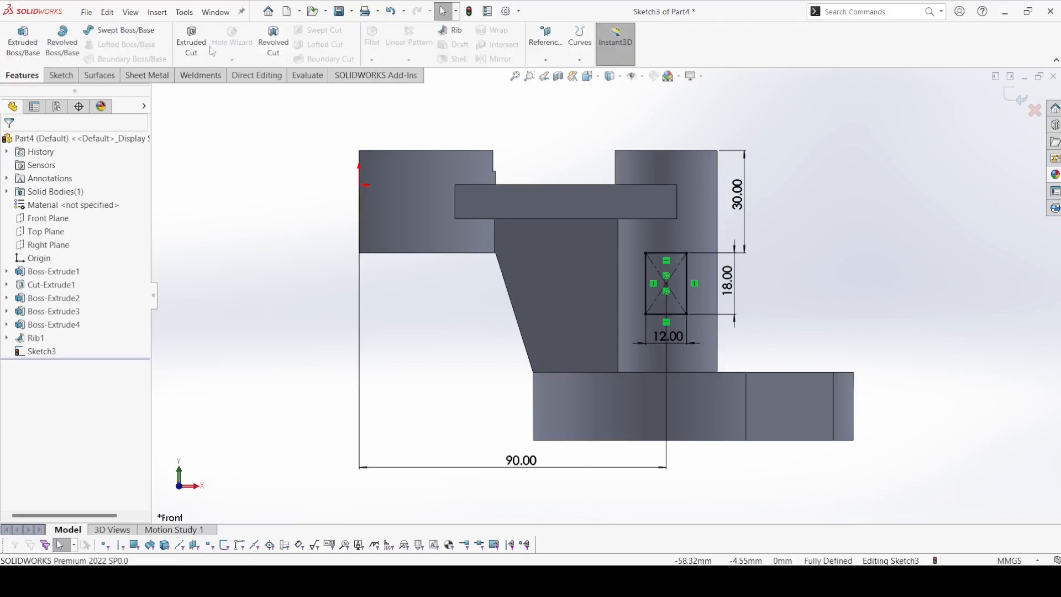
pyautogui.click(193, 49)
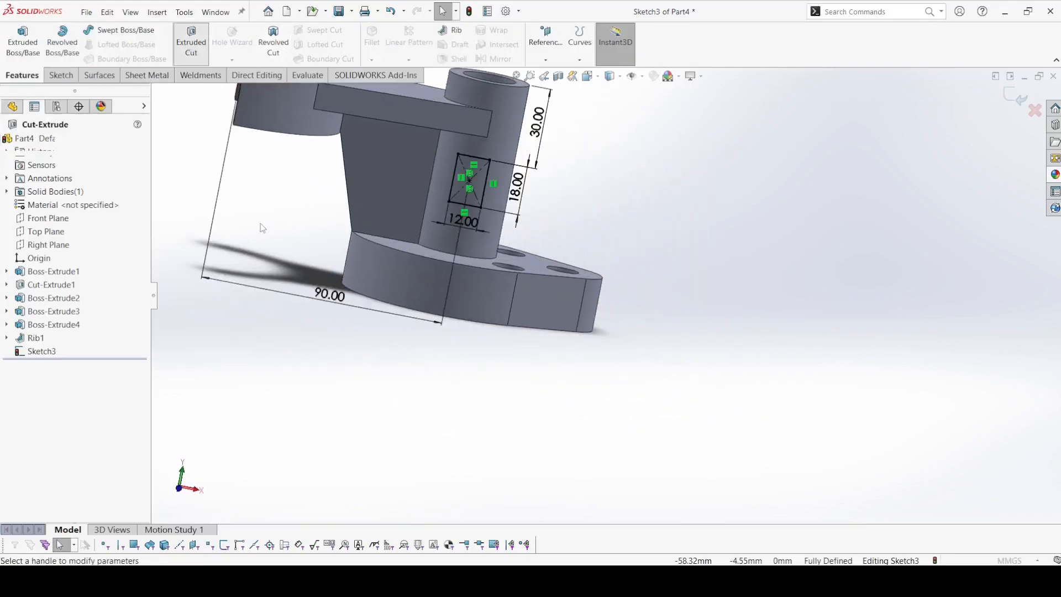
pyautogui.click(105, 219)
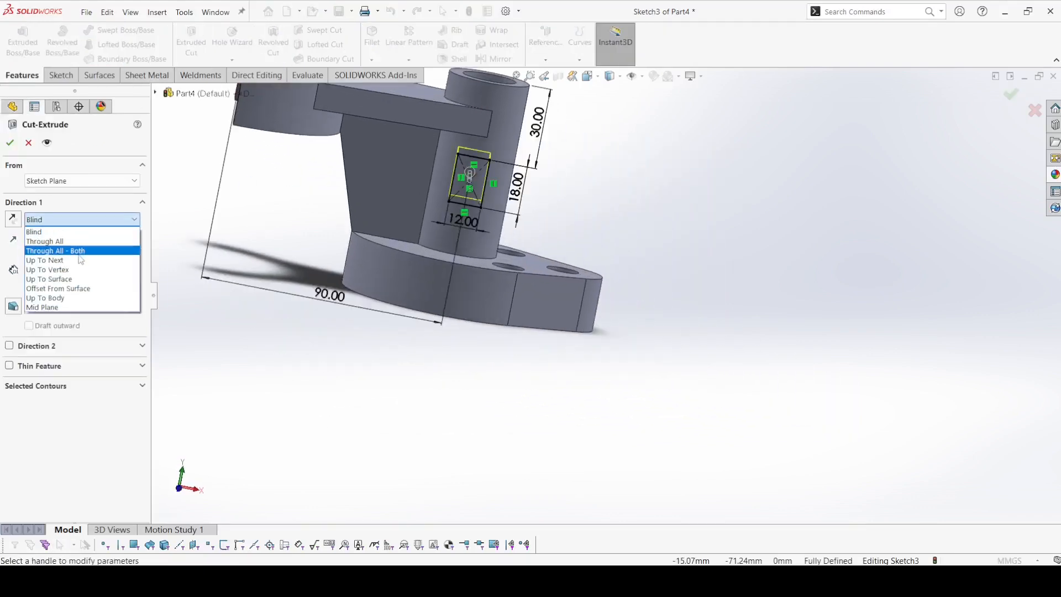
pyautogui.click(55, 250)
pyautogui.click(11, 144)
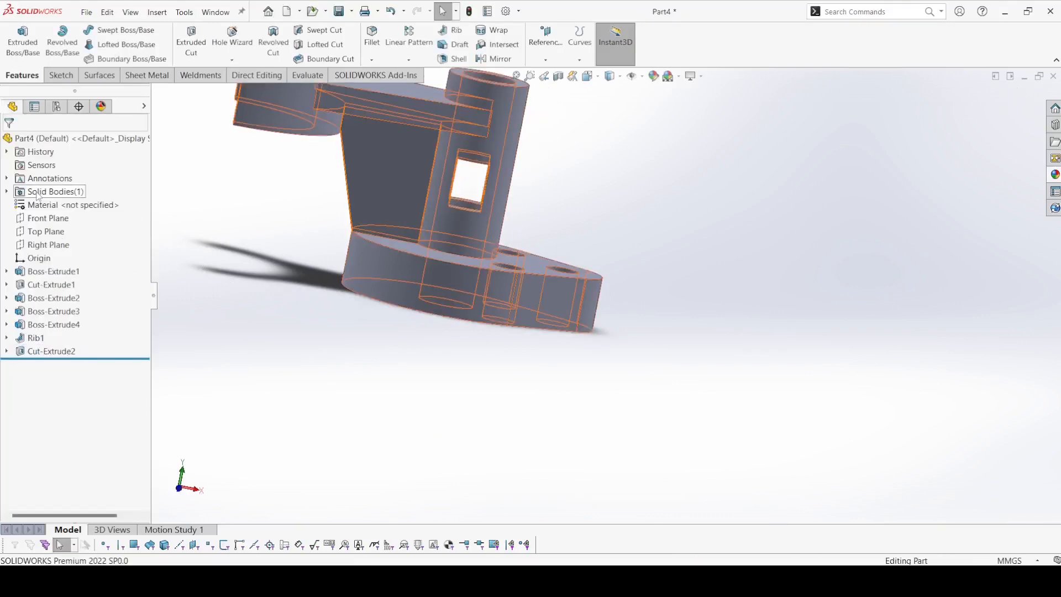
# Apply a dark orange color appearance to the bracket's solid body.
pyautogui.click(6, 192)
pyautogui.click(49, 206)
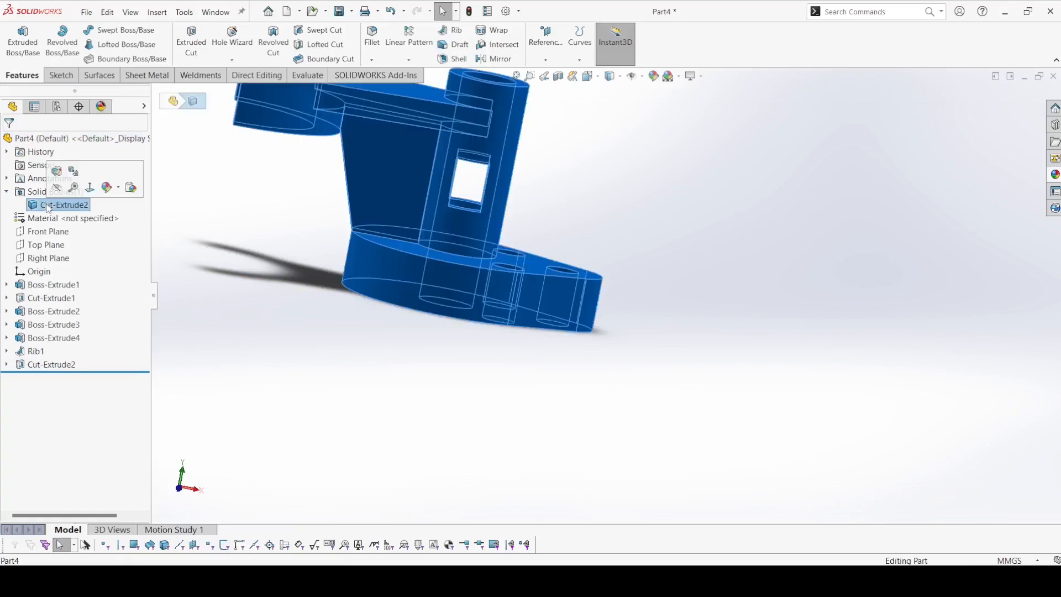
pyautogui.click(121, 189)
pyautogui.click(120, 214)
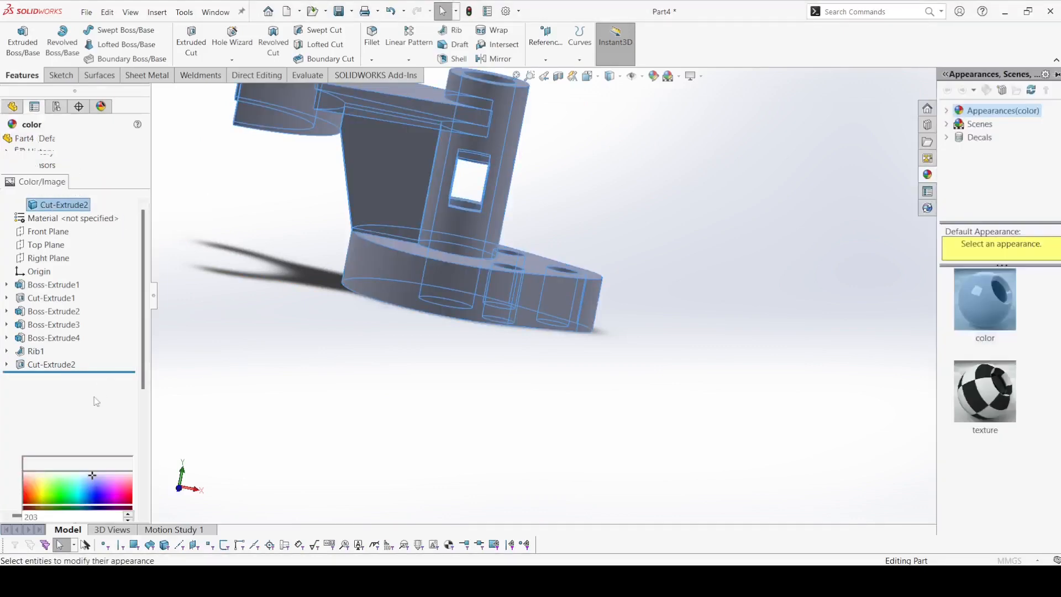
pyautogui.click(54, 416)
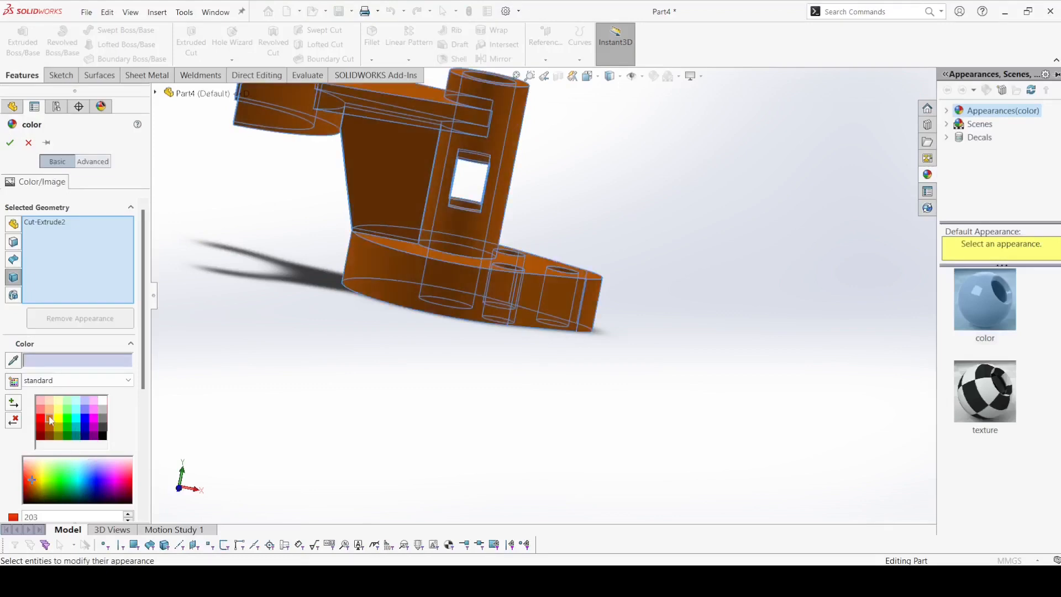
pyautogui.click(11, 143)
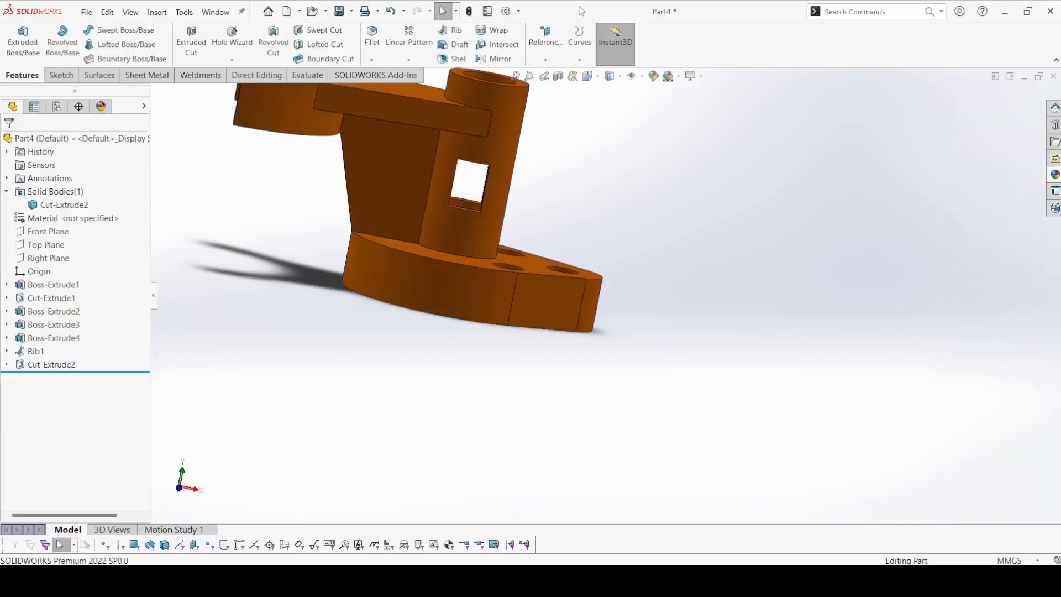
pyautogui.click(587, 76)
pyautogui.click(651, 111)
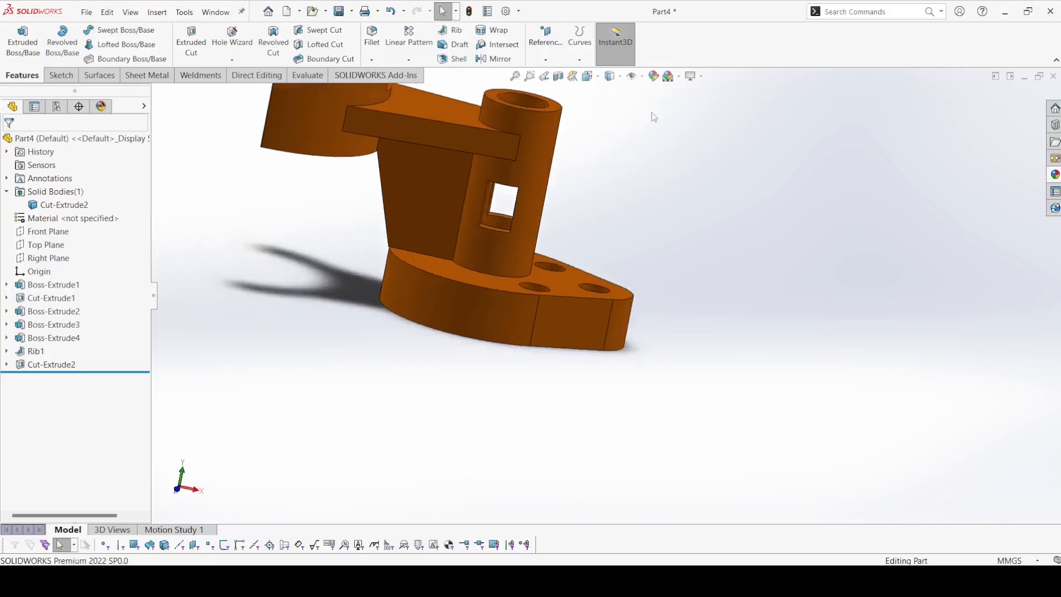